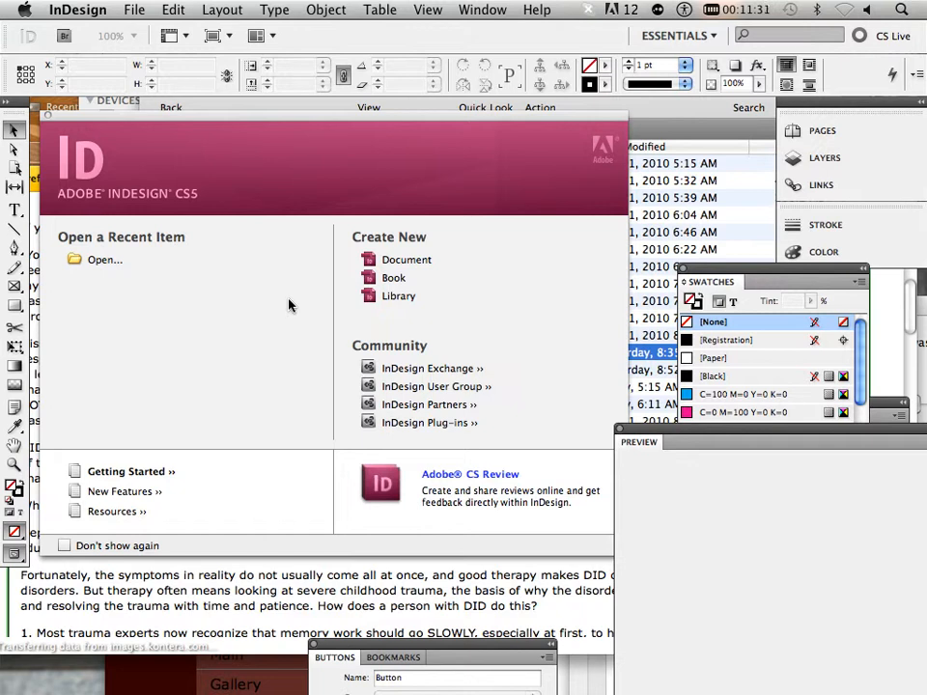
# - Bring the Week 3 page in Safari to the front and move its window fully into view
pyautogui.click(161, 688)
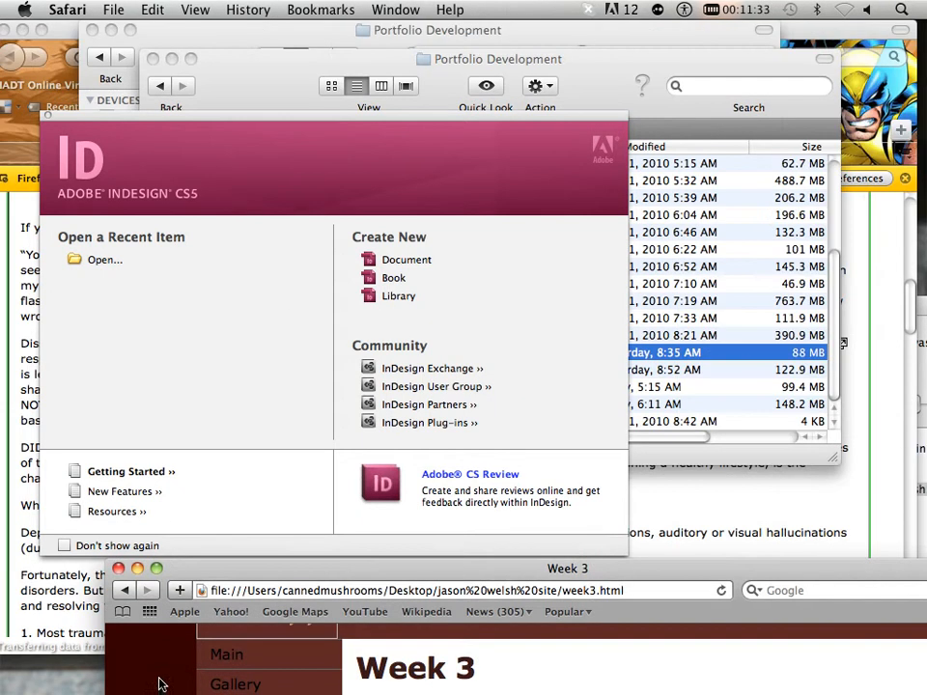
pyautogui.moveTo(338, 578); pyautogui.dragTo(264, 69)
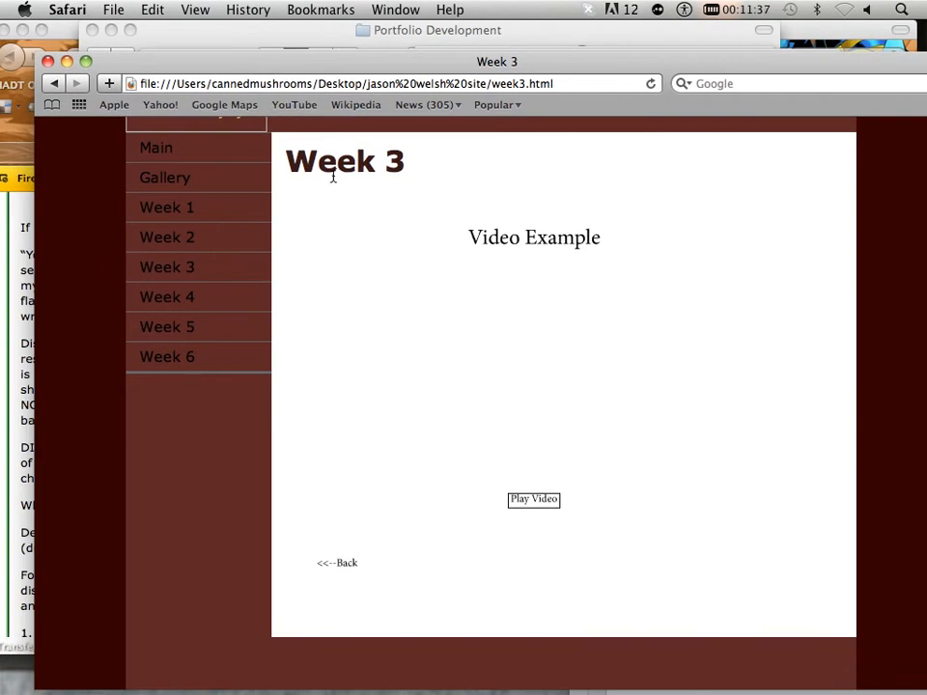
pyautogui.moveTo(351, 62); pyautogui.dragTo(324, 33)
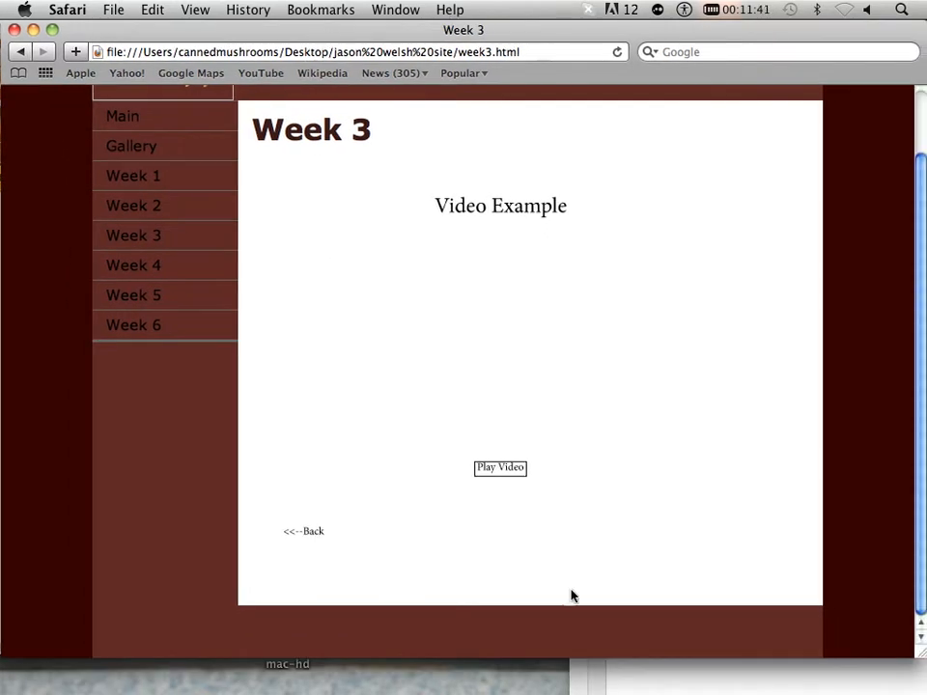
# - Switch to Dreamweaver and select the Week 4 item in the navigation list of week3.html
pyautogui.moveTo(610, 690)
pyautogui.click(772, 678)
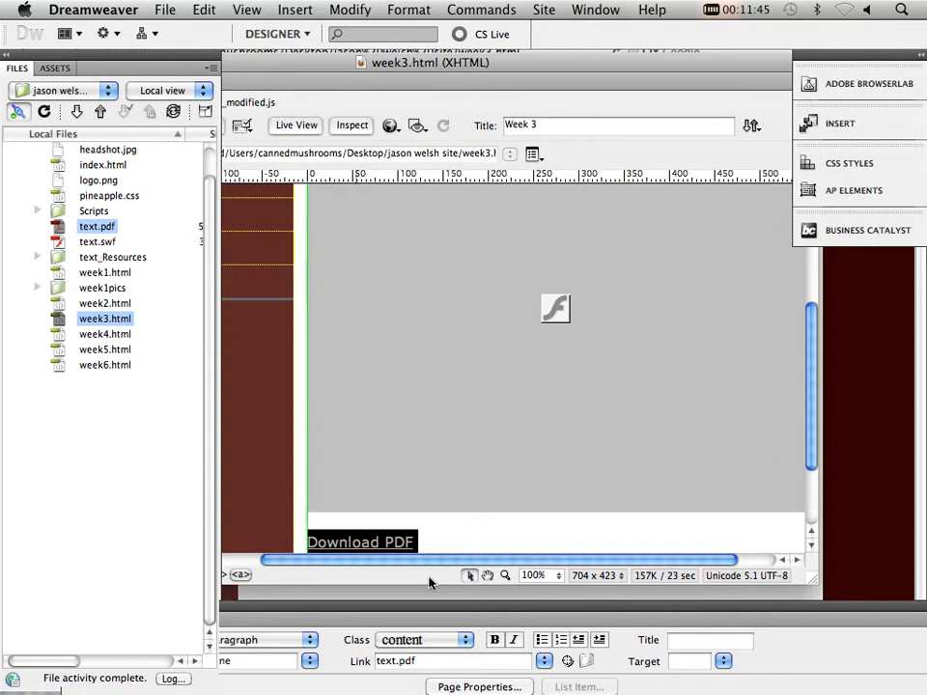
pyautogui.moveTo(415, 560); pyautogui.dragTo(304, 552)
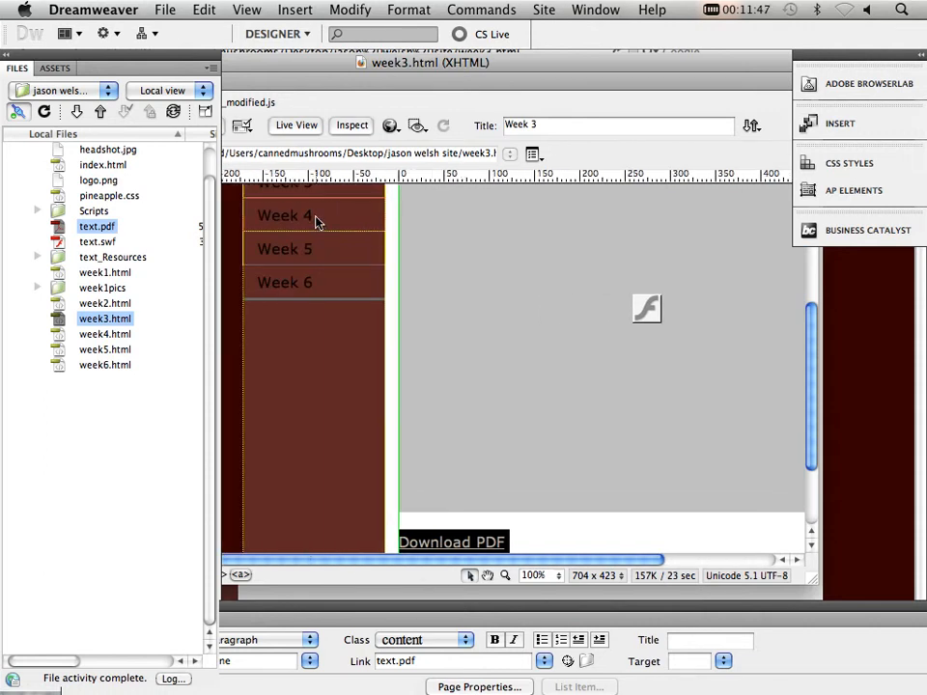
pyautogui.click(319, 222)
pyautogui.scroll(5, 427, 519)
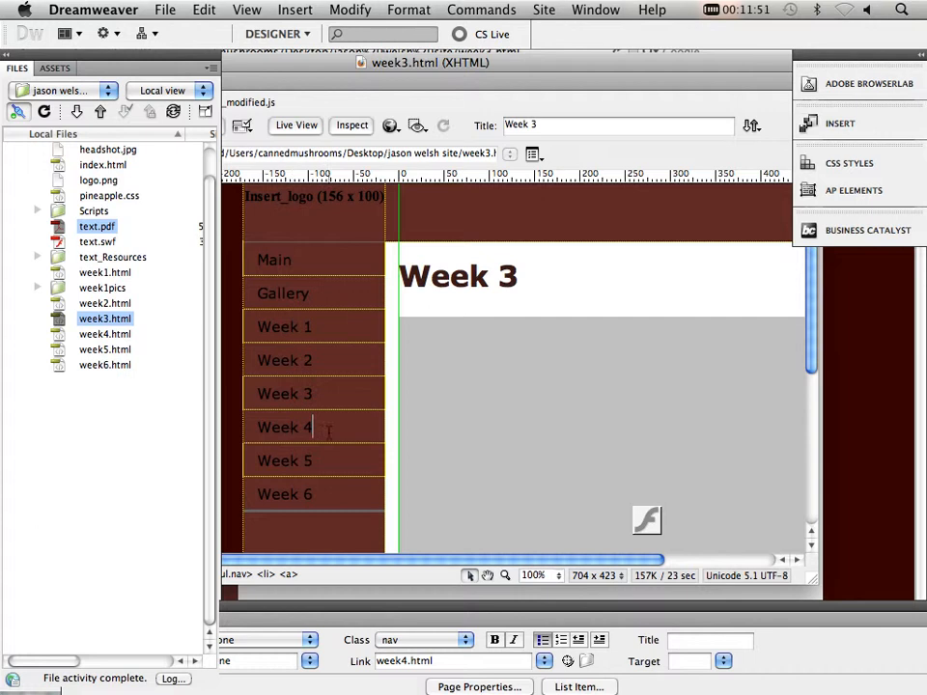
pyautogui.moveTo(324, 427); pyautogui.dragTo(255, 428)
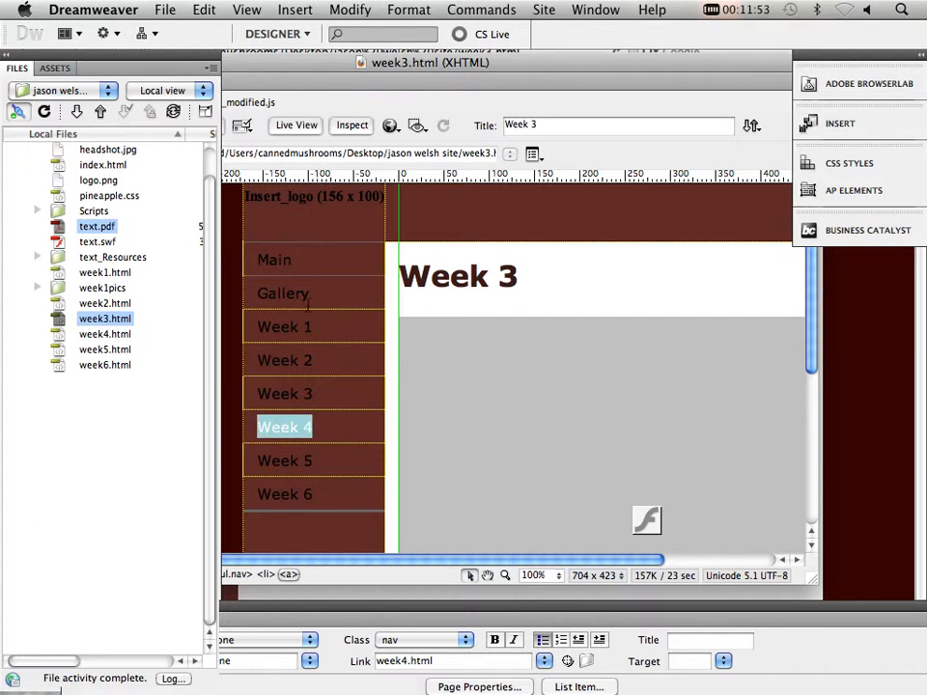
pyautogui.click(165, 10)
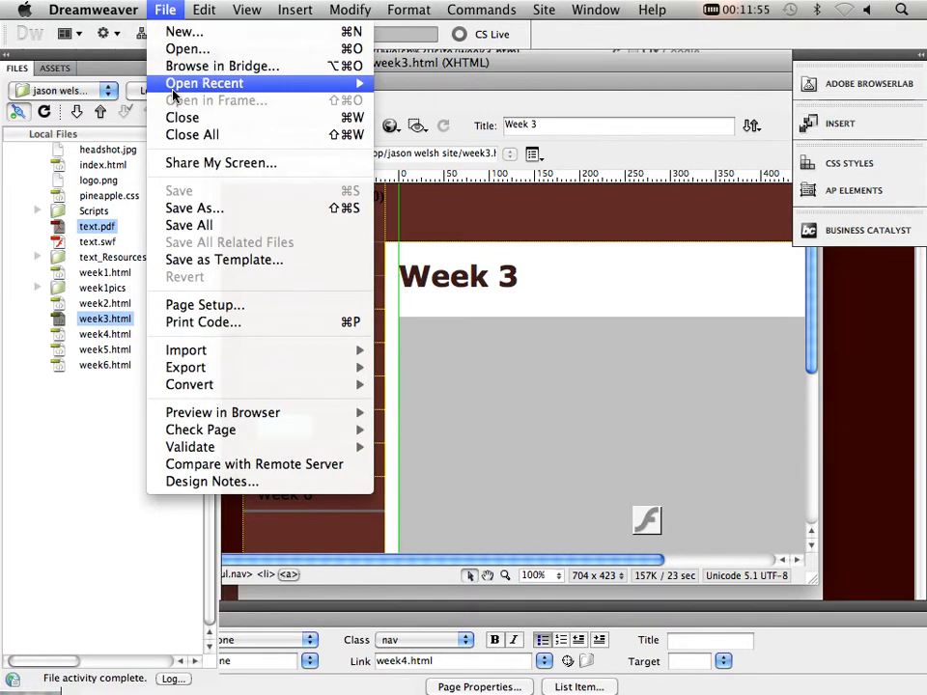
pyautogui.click(181, 49)
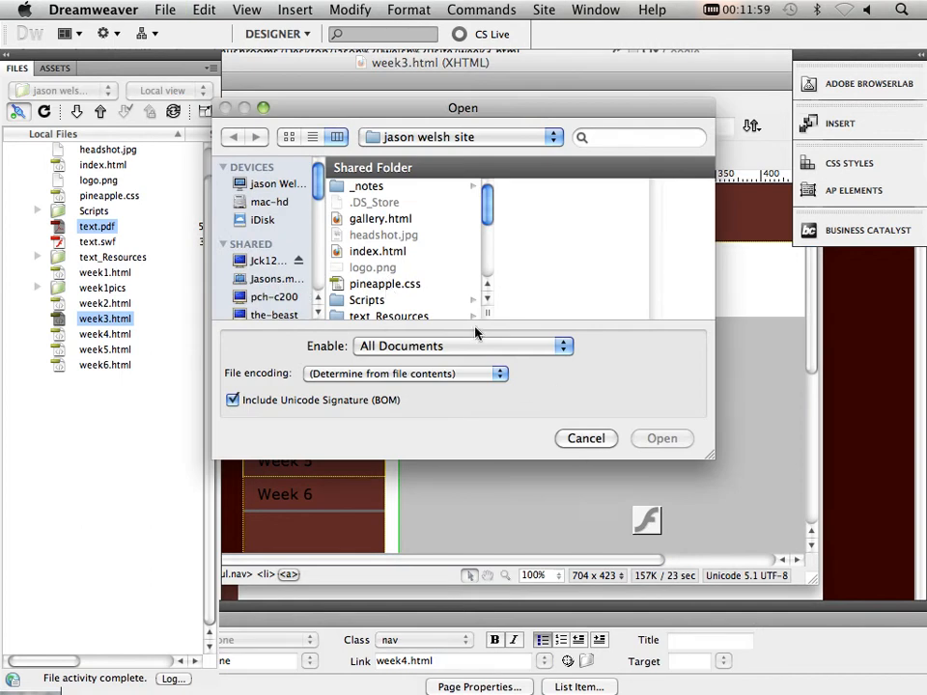
pyautogui.click(460, 301)
pyautogui.scroll(-1, 459, 300)
pyautogui.click(589, 438)
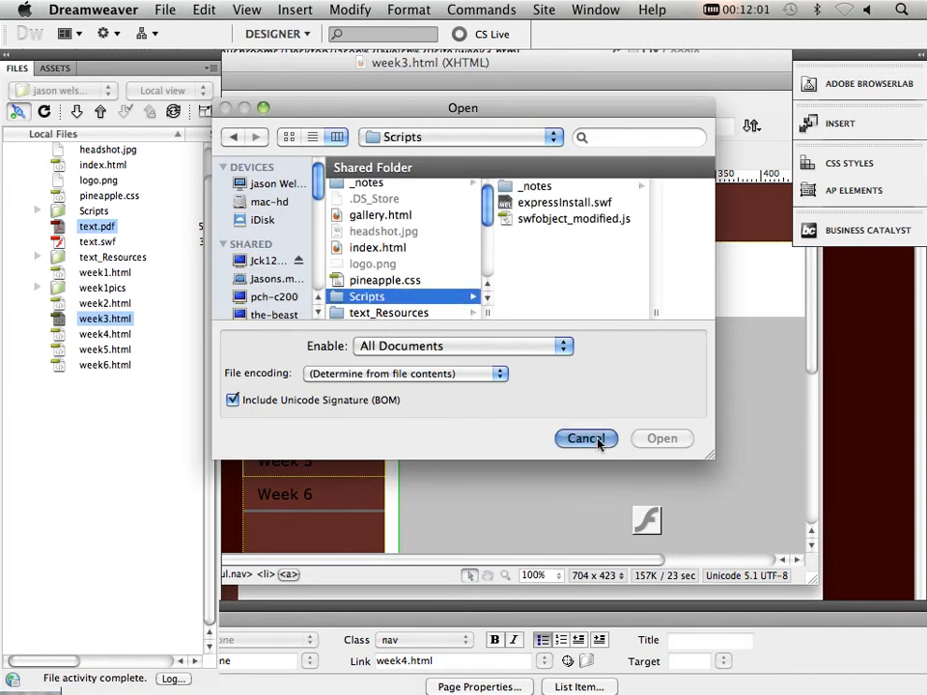
# - Open week4.html from the site files and place the cursor in the empty paragraph under the Week 4 heading
pyautogui.doubleClick(117, 335)
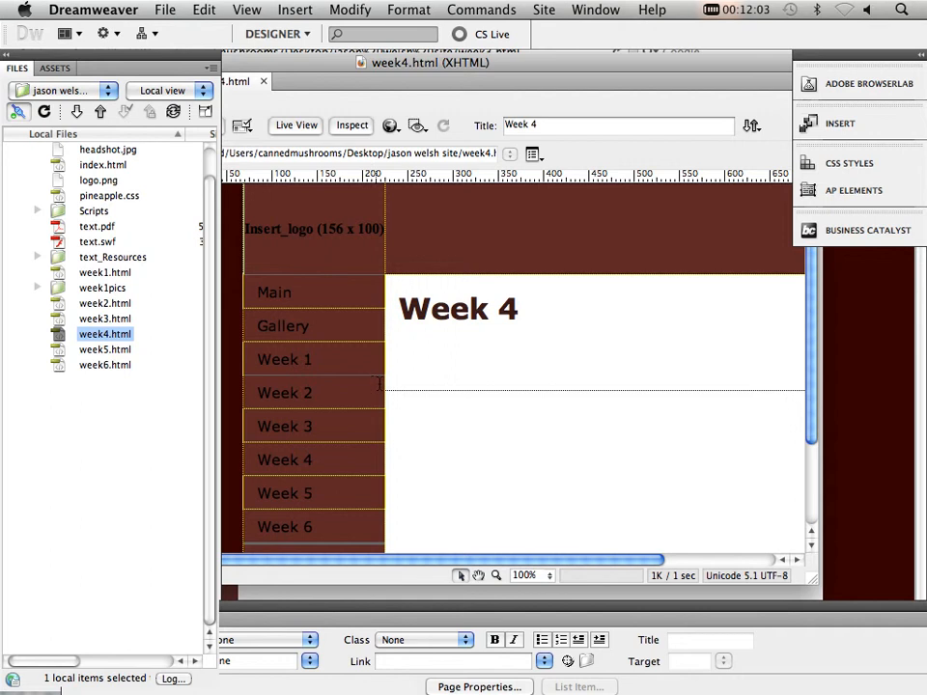
pyautogui.scroll(-5, 455, 397)
pyautogui.scroll(2, 444, 377)
pyautogui.click(416, 320)
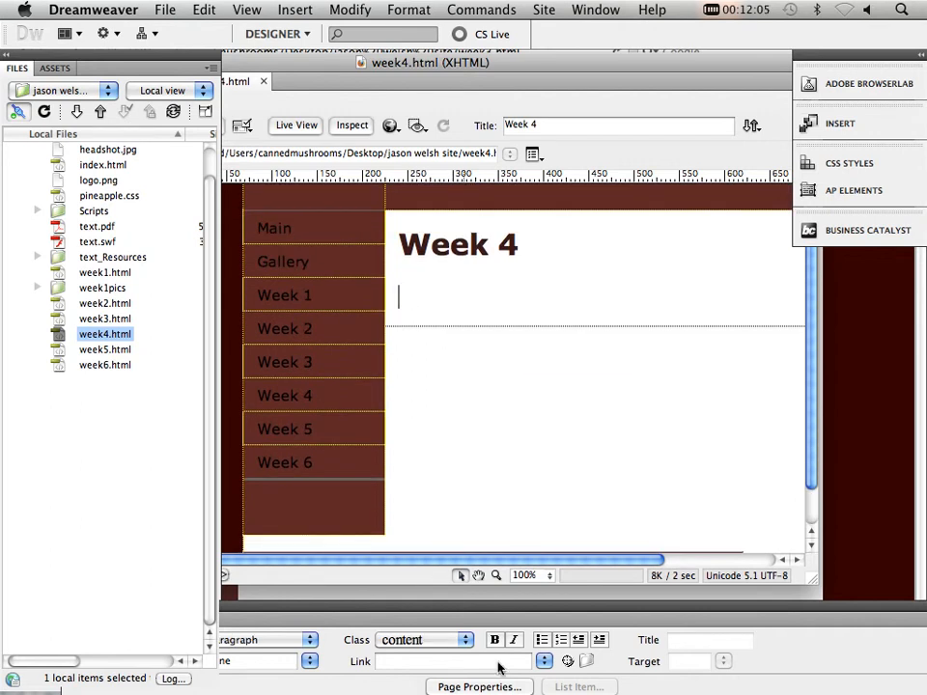
# - Collapse the Files and Assets panels and reposition the week4.html document window to show more of the page
pyautogui.moveTo(443, 691)
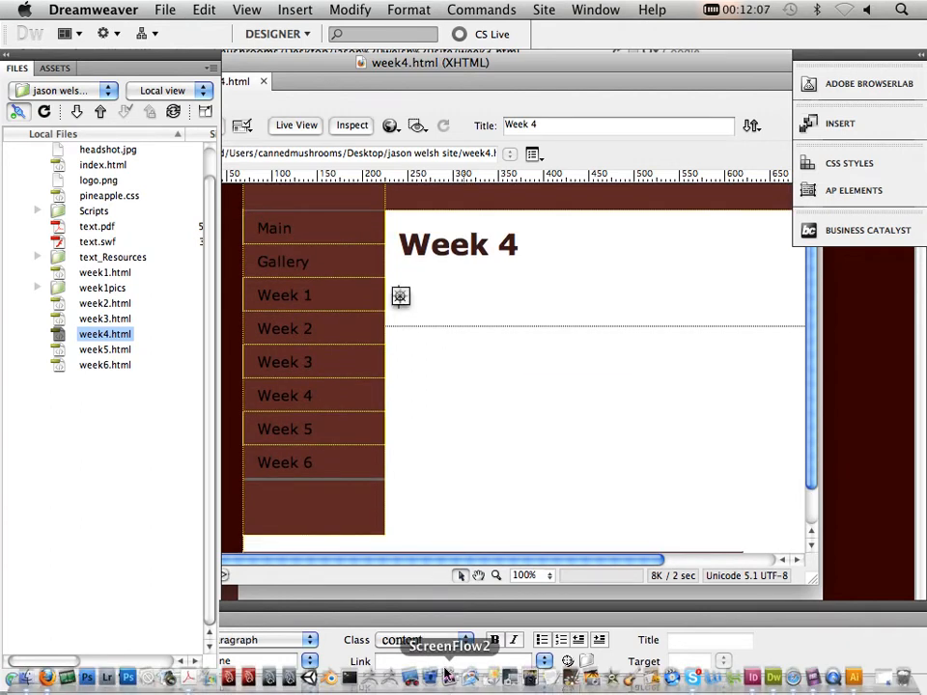
pyautogui.hscroll(5, 401, 565)
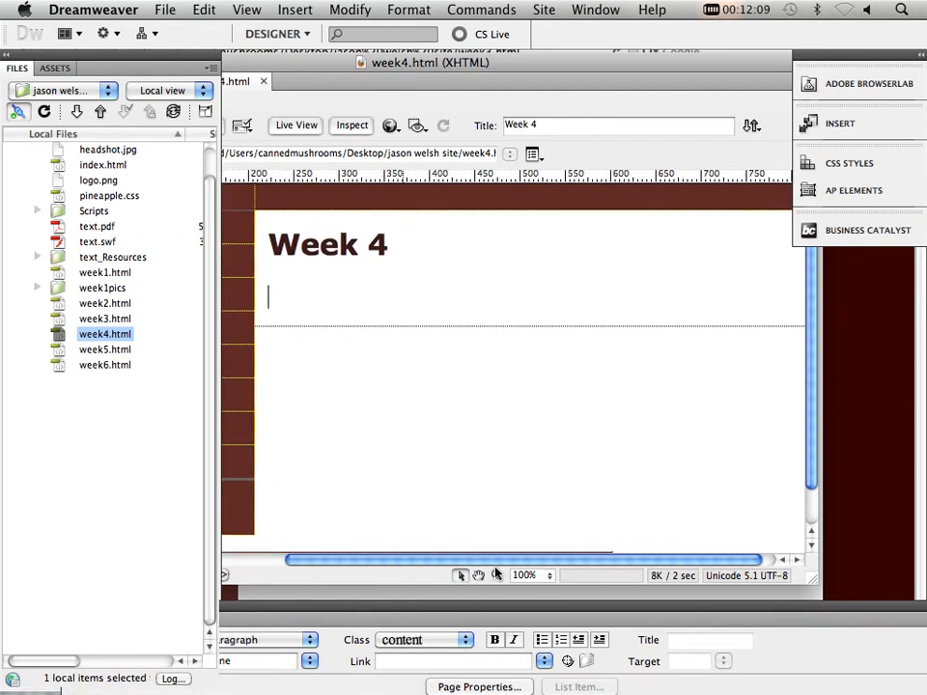
pyautogui.hscroll(-3, 484, 571)
pyautogui.hscroll(-3, 416, 561)
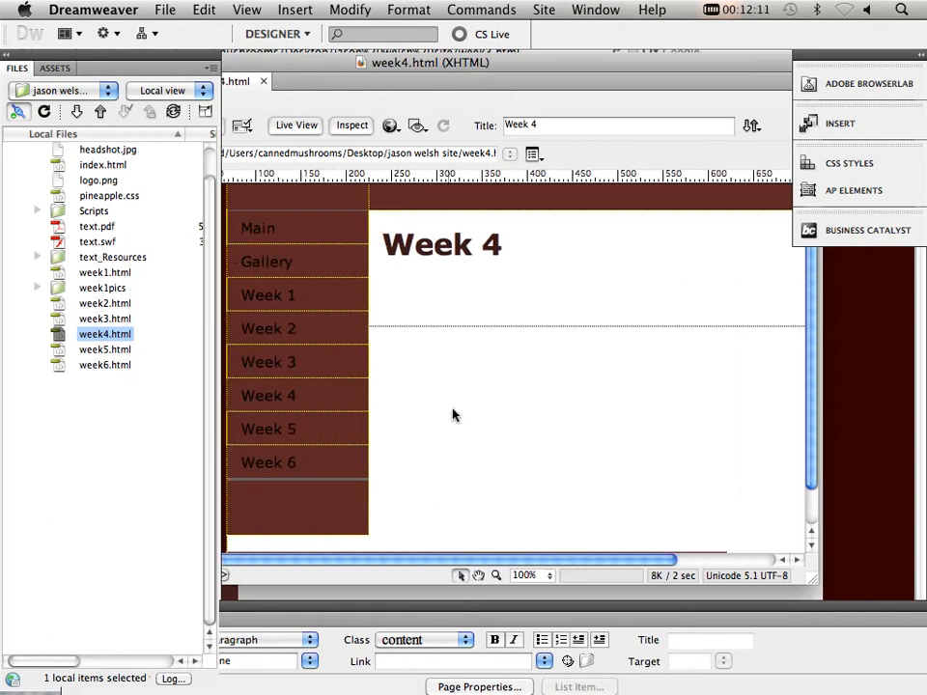
pyautogui.scroll(3, 453, 414)
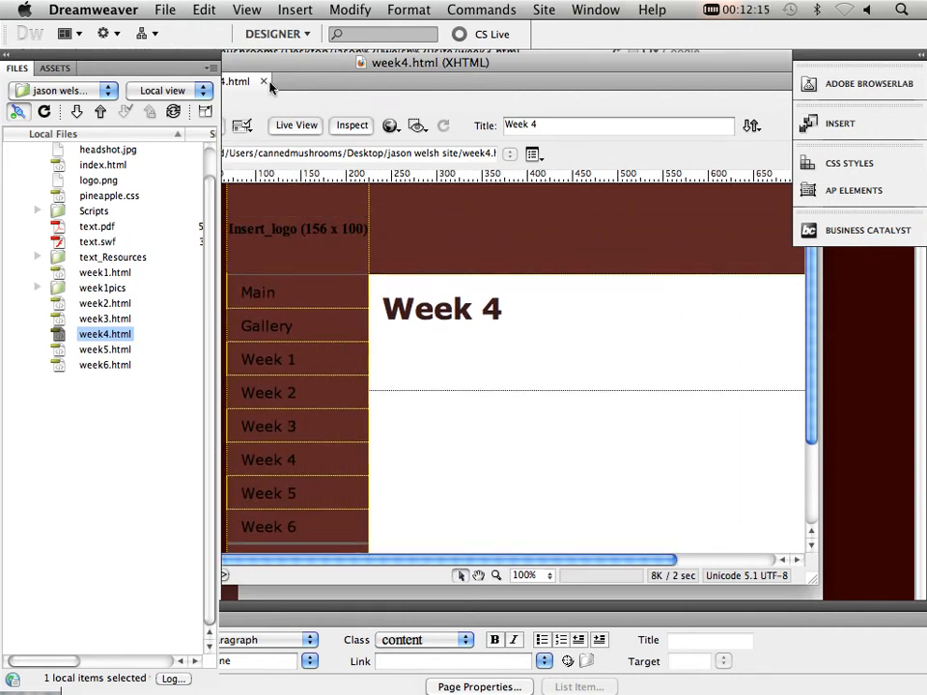
pyautogui.moveTo(282, 65); pyautogui.dragTo(476, 78)
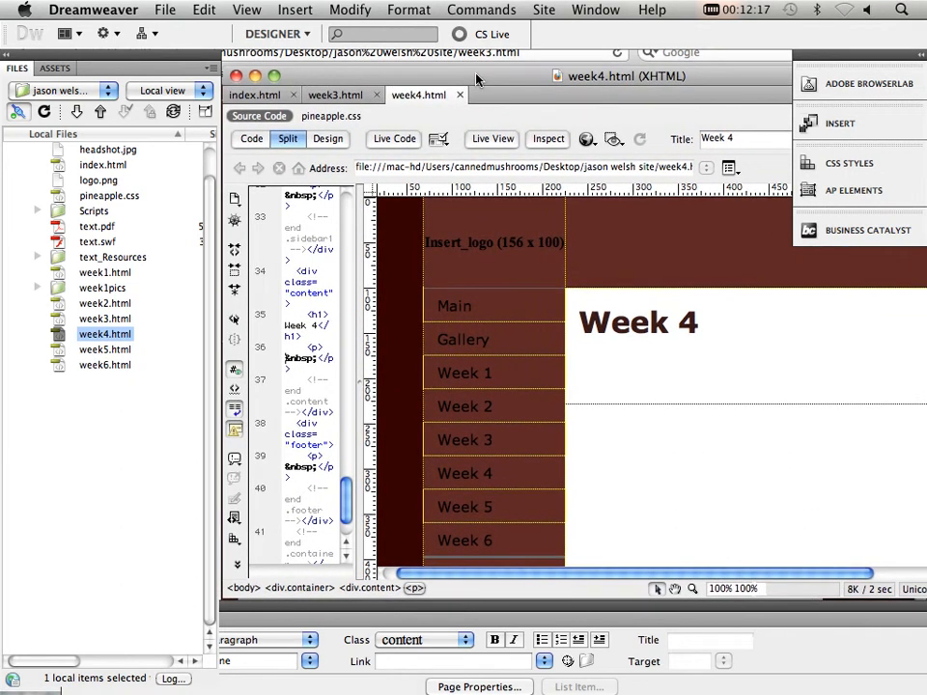
pyautogui.click(6, 55)
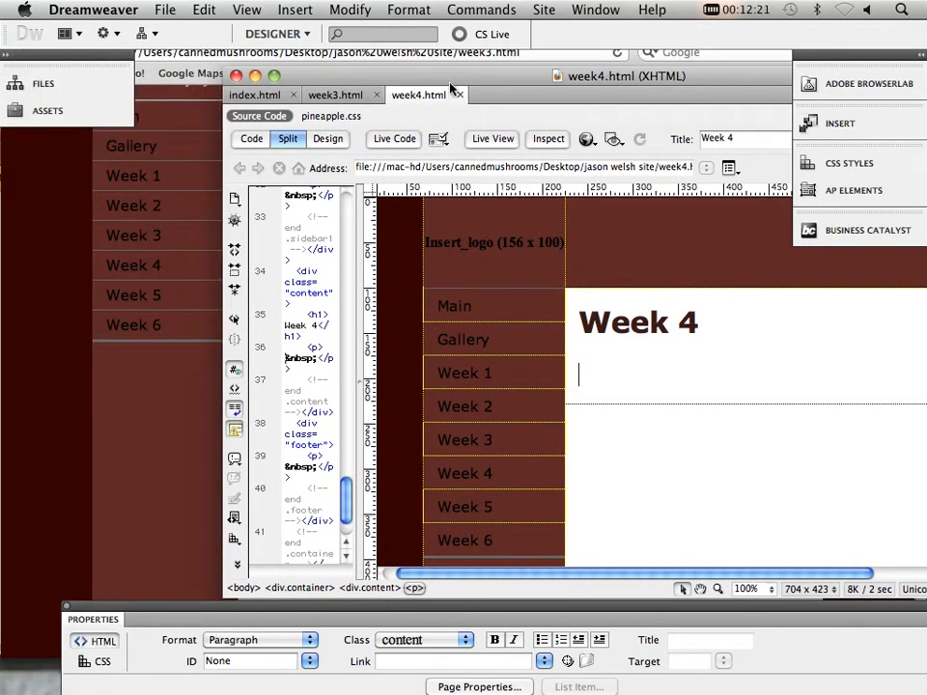
pyautogui.moveTo(443, 81); pyautogui.dragTo(354, 61)
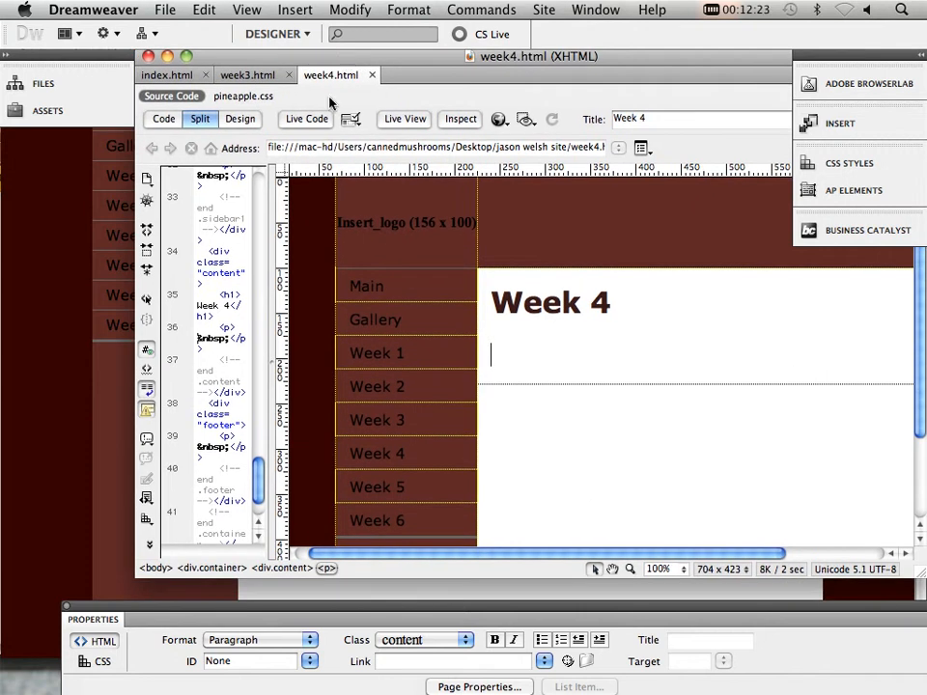
# - Place a vertical guide at the content area's right edge and set the ruler origin to the content area's top-left corner
pyautogui.moveTo(281, 368); pyautogui.dragTo(913, 440)
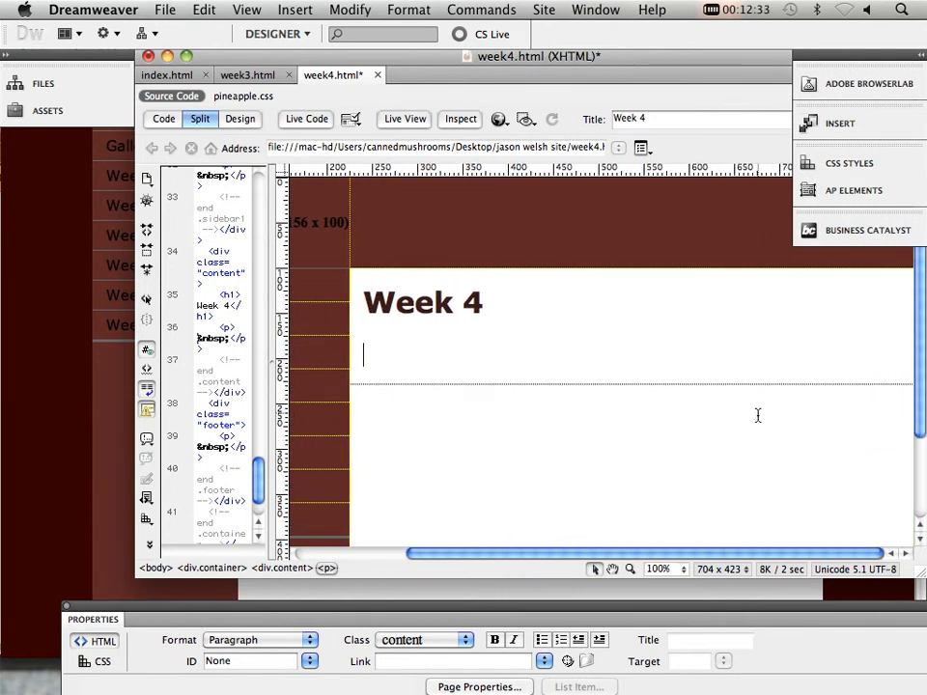
pyautogui.moveTo(283, 328); pyautogui.dragTo(907, 377)
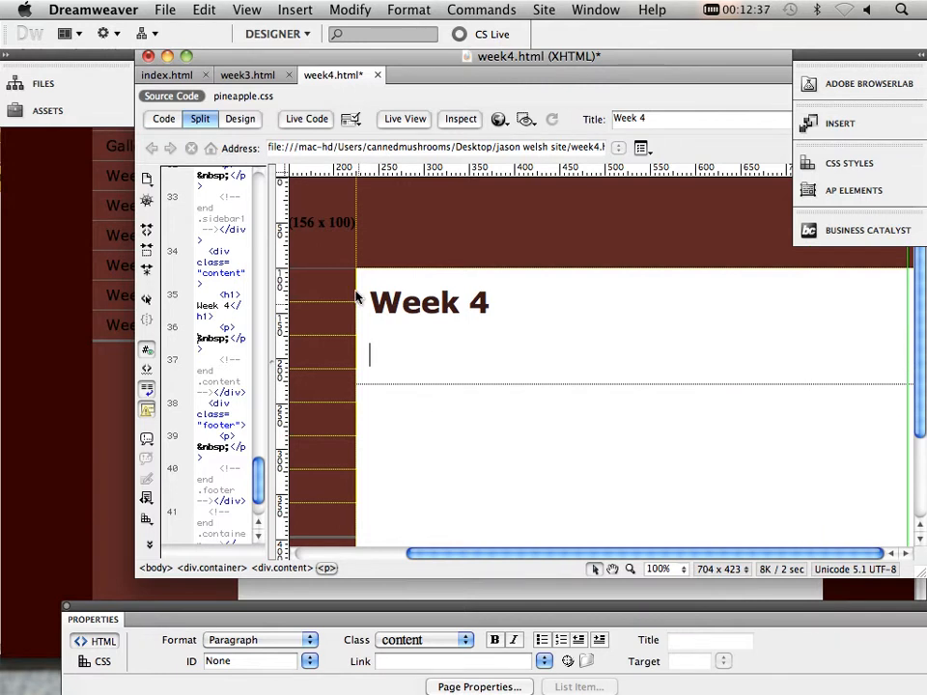
pyautogui.moveTo(281, 172); pyautogui.dragTo(356, 271)
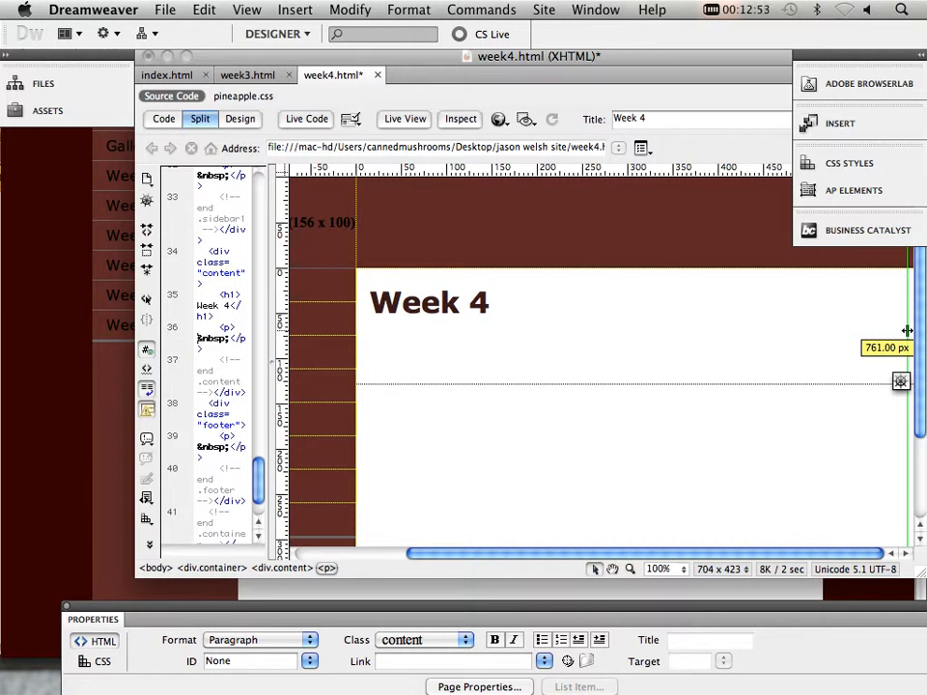
# - Switch to InDesign and look at the units used in the new document settings, leaving without creating a document
pyautogui.moveTo(551, 692)
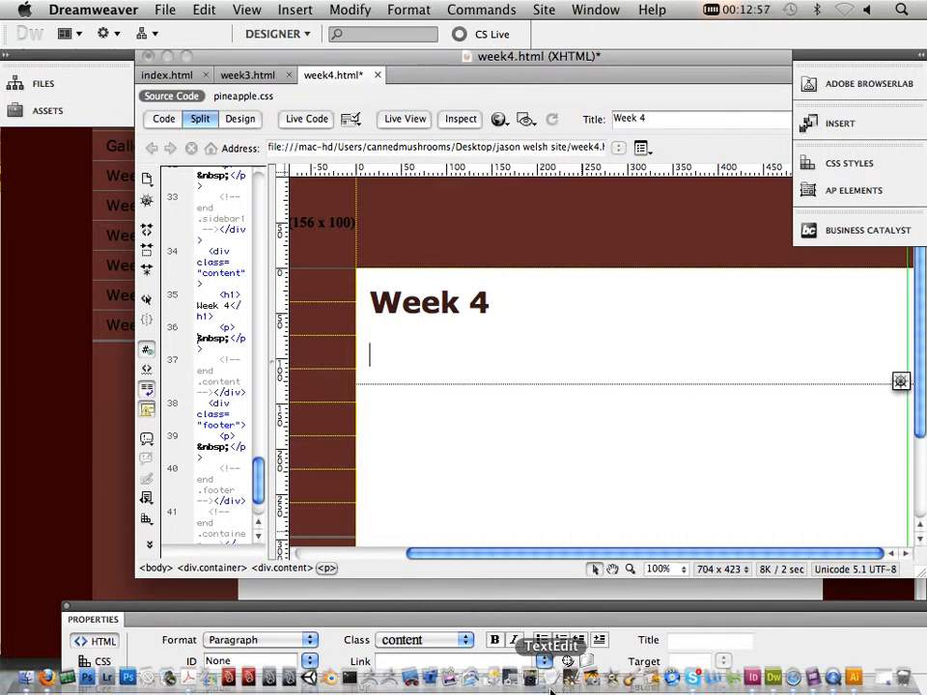
pyautogui.click(753, 678)
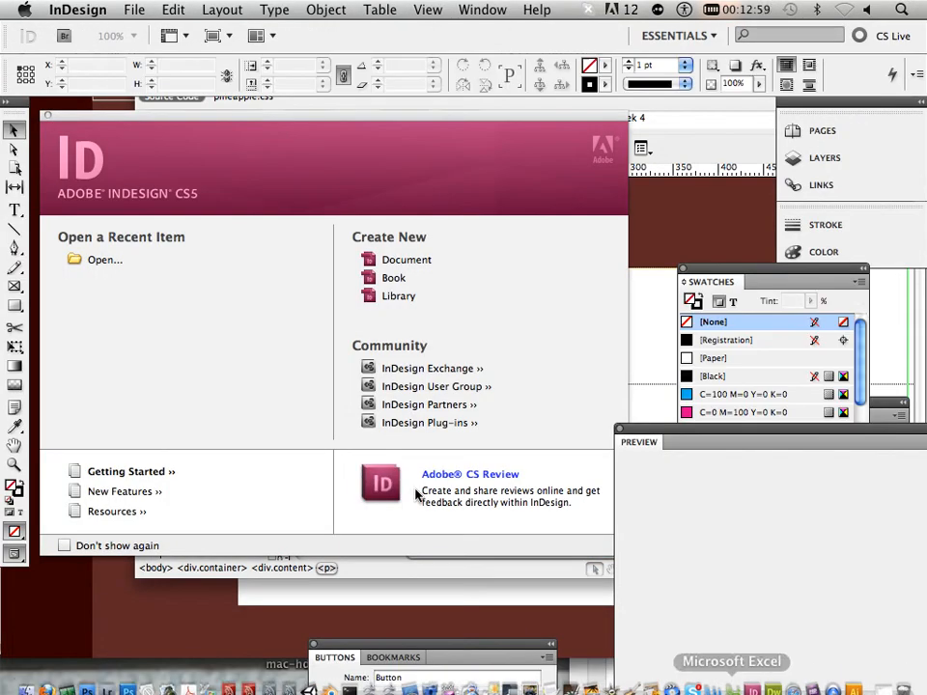
pyautogui.click(134, 10)
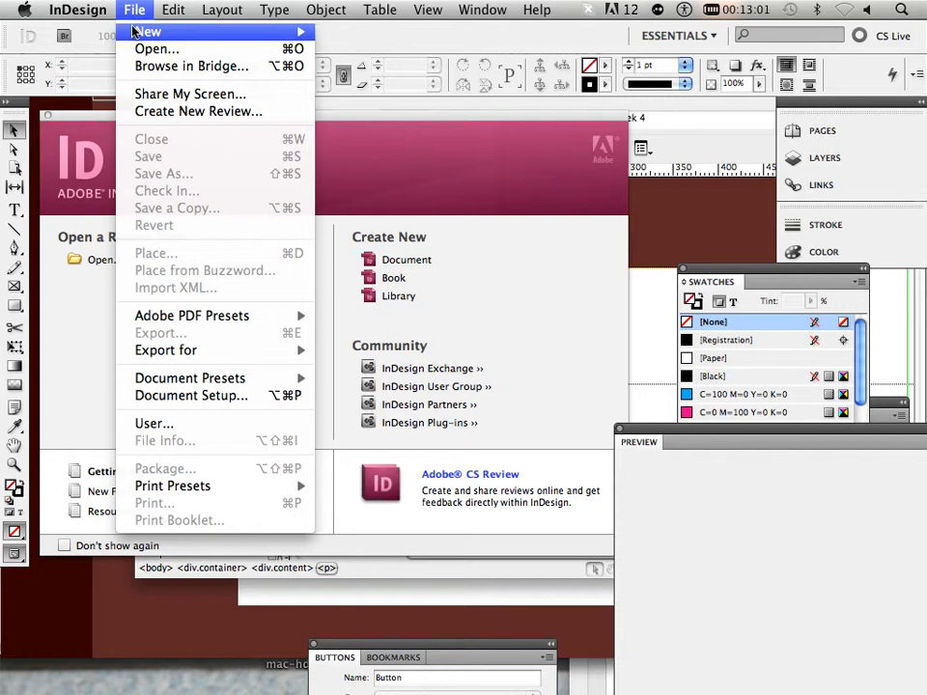
pyautogui.moveTo(137, 32)
pyautogui.click(402, 38)
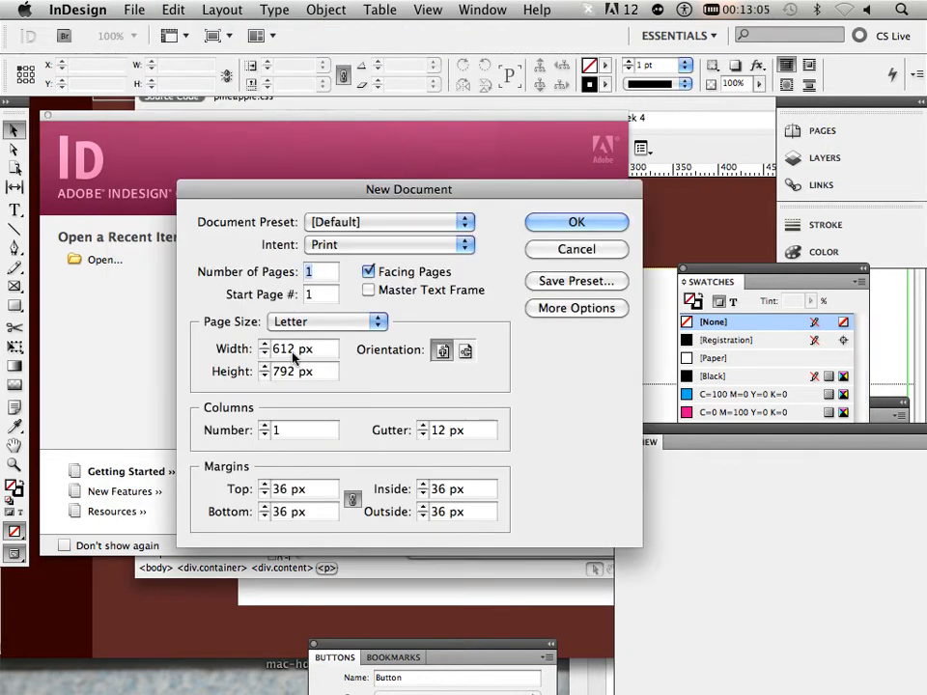
pyautogui.click(560, 250)
# - Review the horizontal and vertical ruler units in the Units & Increments preferences
pyautogui.click(77, 10)
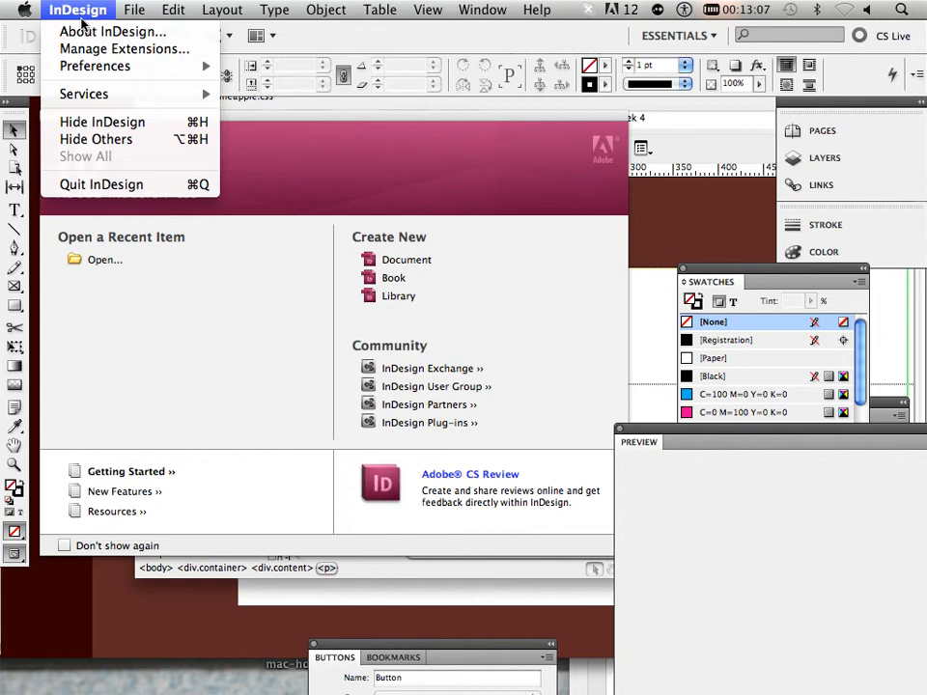
pyautogui.moveTo(93, 67)
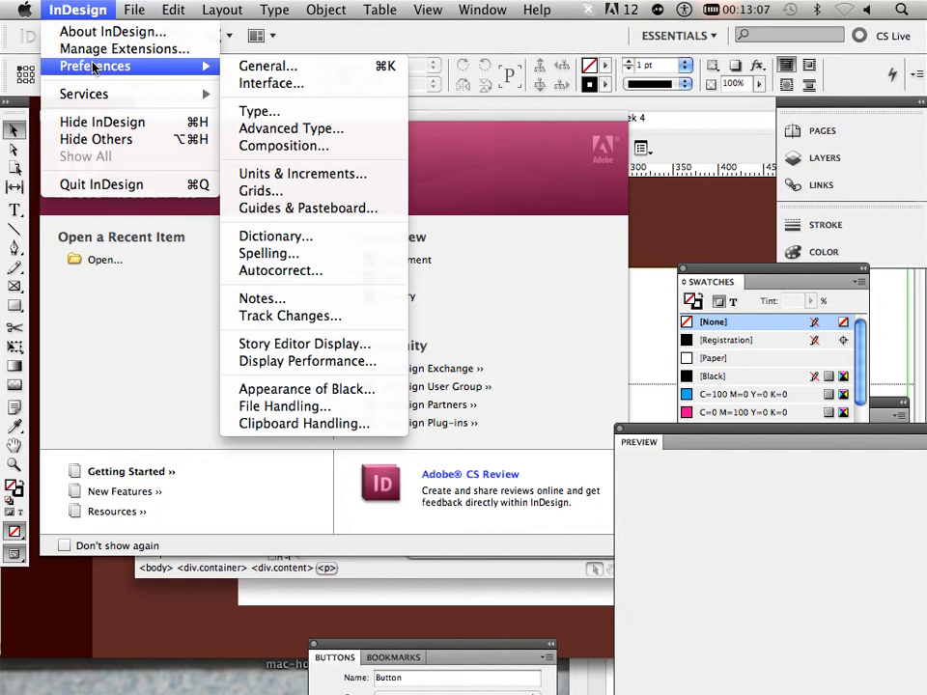
pyautogui.click(340, 176)
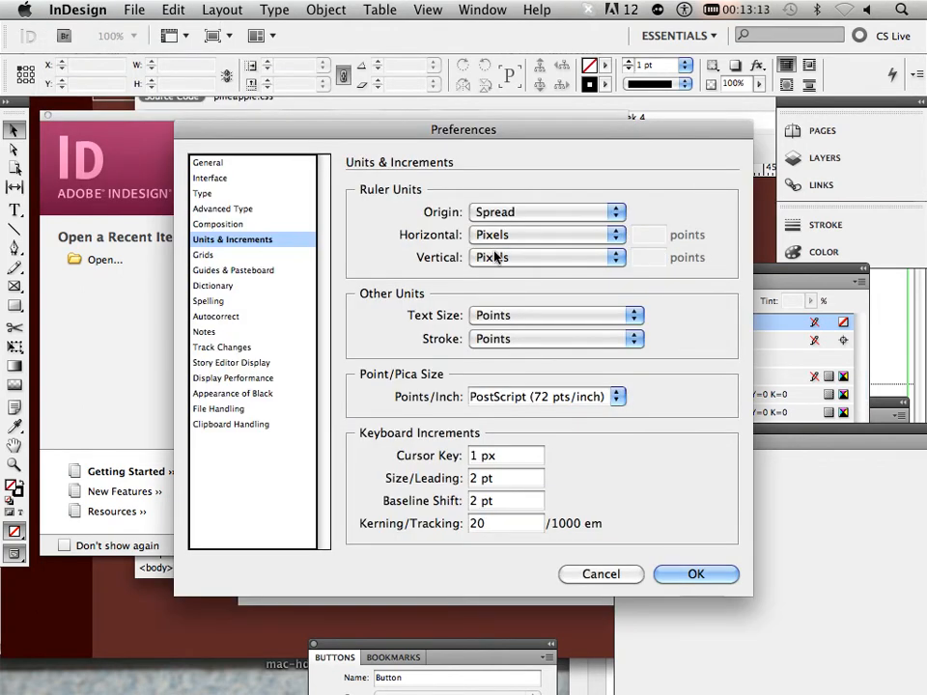
pyautogui.click(682, 574)
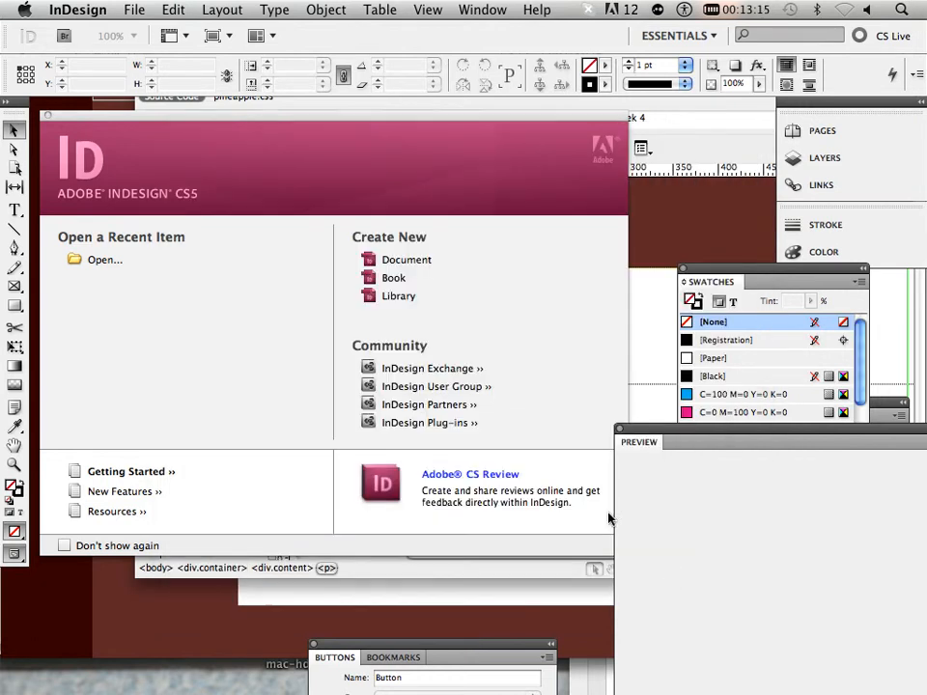
pyautogui.click(67, 10)
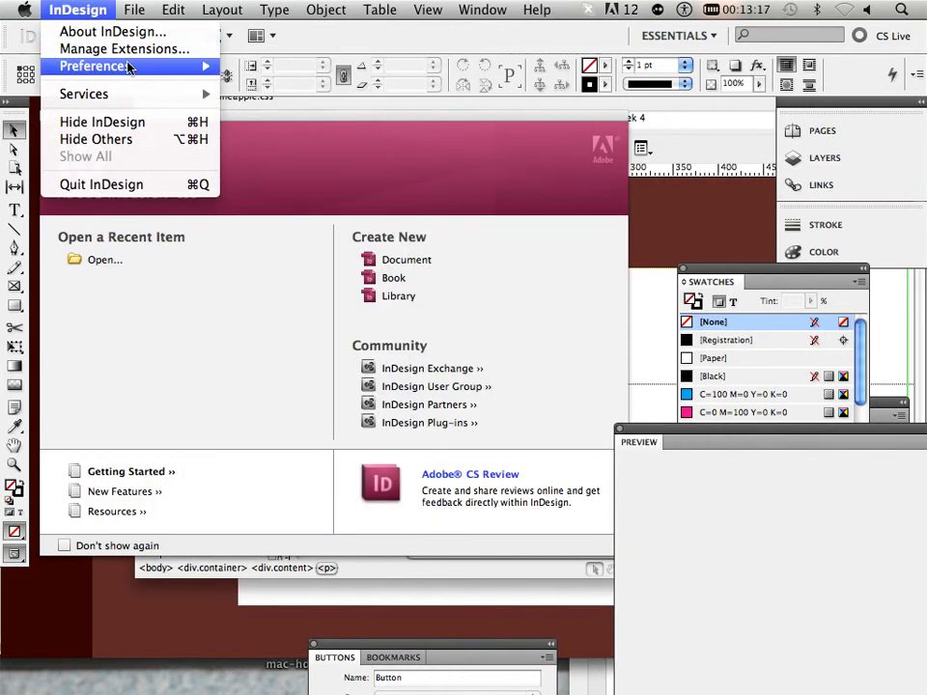
pyautogui.moveTo(129, 67)
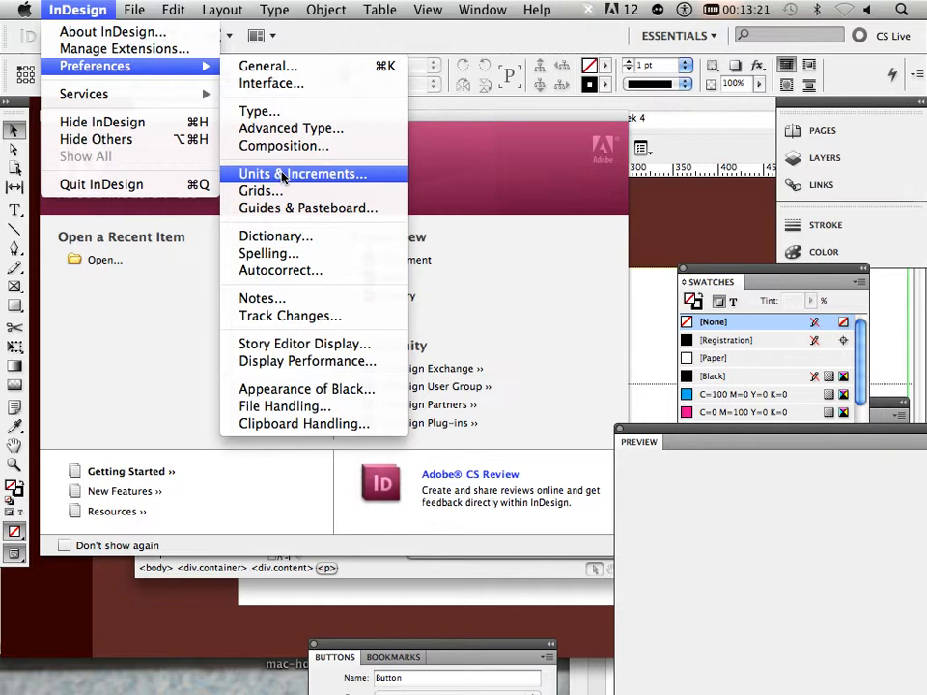
# - Start a new document and set its page size to 800 px wide by 600 px high
pyautogui.moveTo(137, 20)
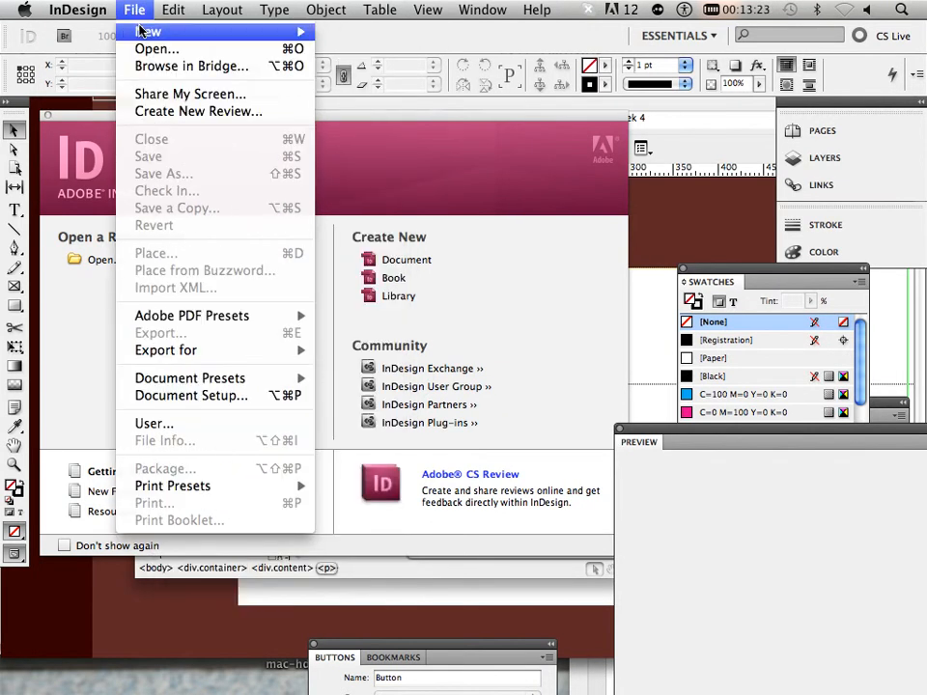
pyautogui.moveTo(300, 31)
pyautogui.click(339, 34)
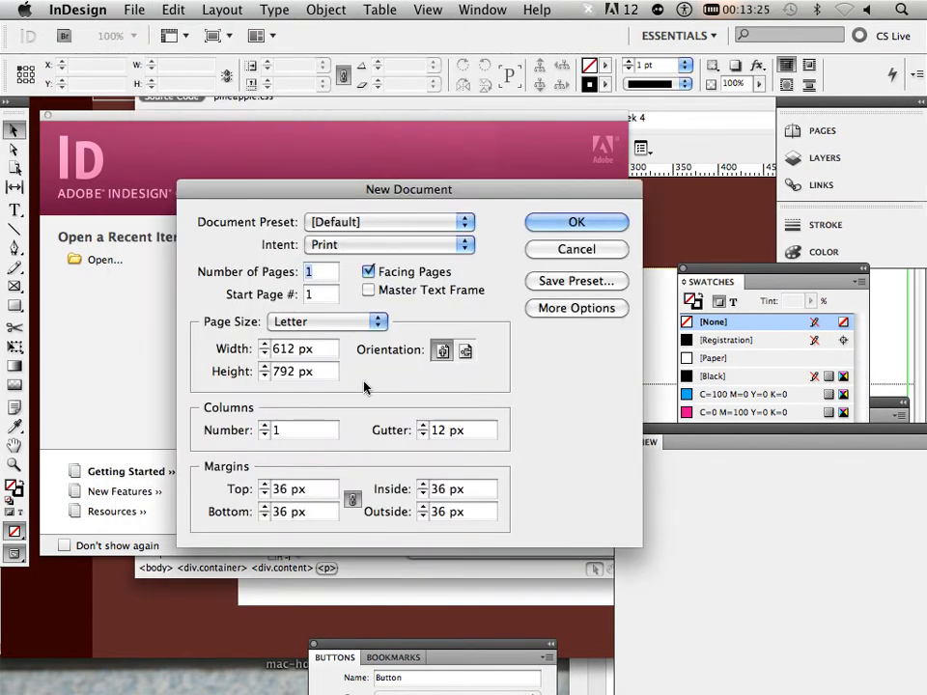
pyautogui.press('Tab')
pyautogui.press('Tab')
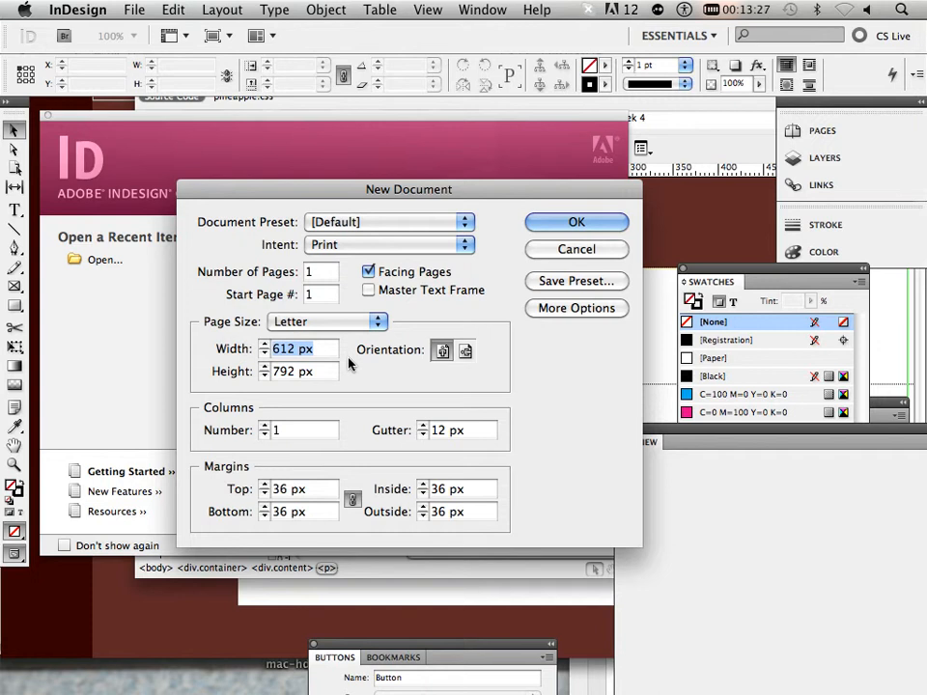
pyautogui.write('800')
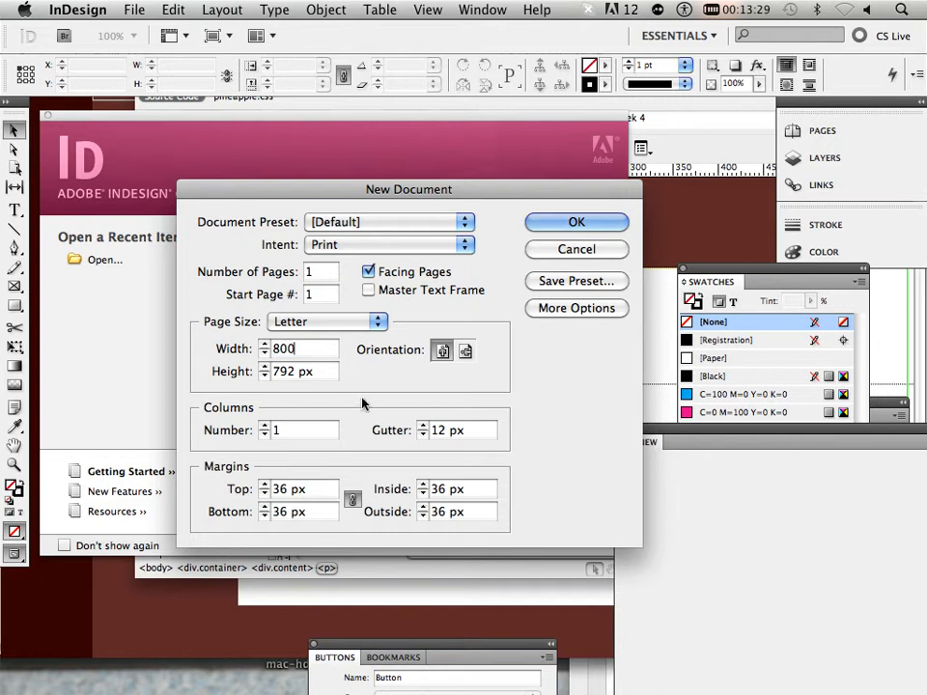
pyautogui.press('Tab')
pyautogui.write('6')
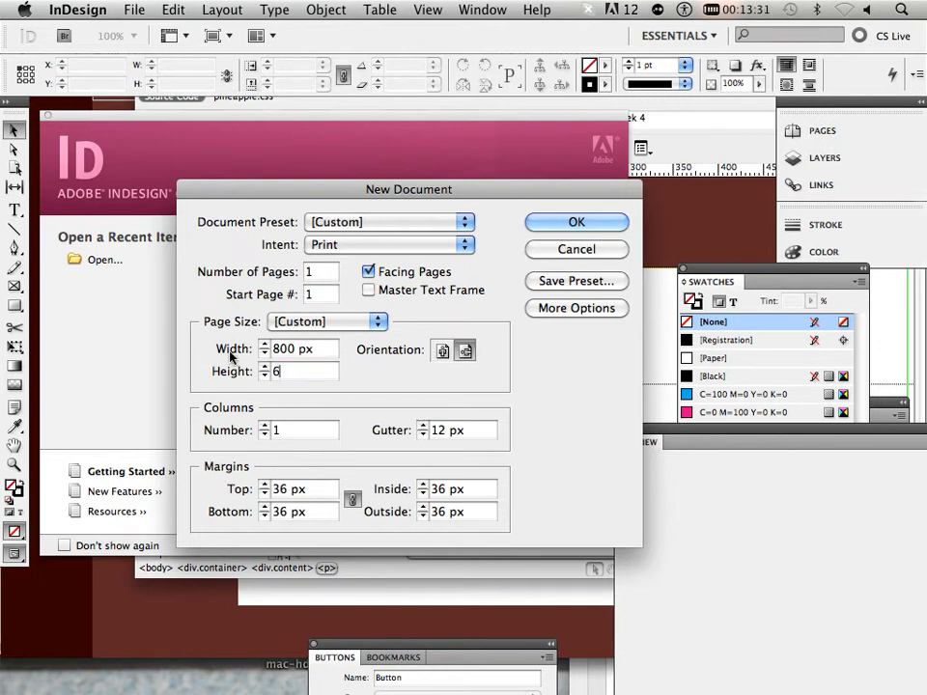
pyautogui.write('00')
# - Set all four page margins to 10 px and create the document
pyautogui.moveTo(468, 489); pyautogui.dragTo(374, 473)
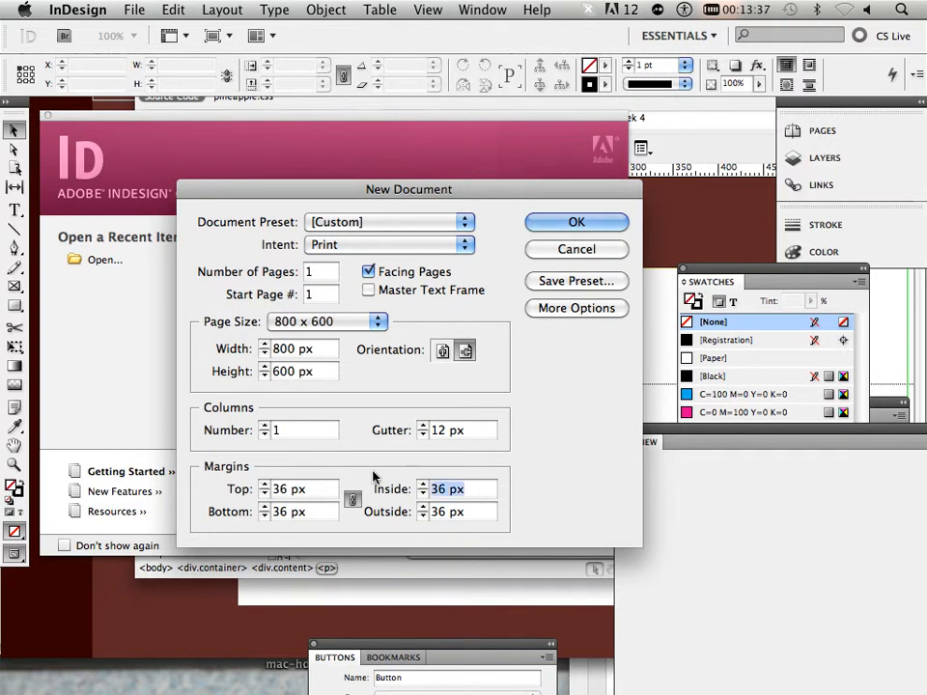
pyautogui.write('10')
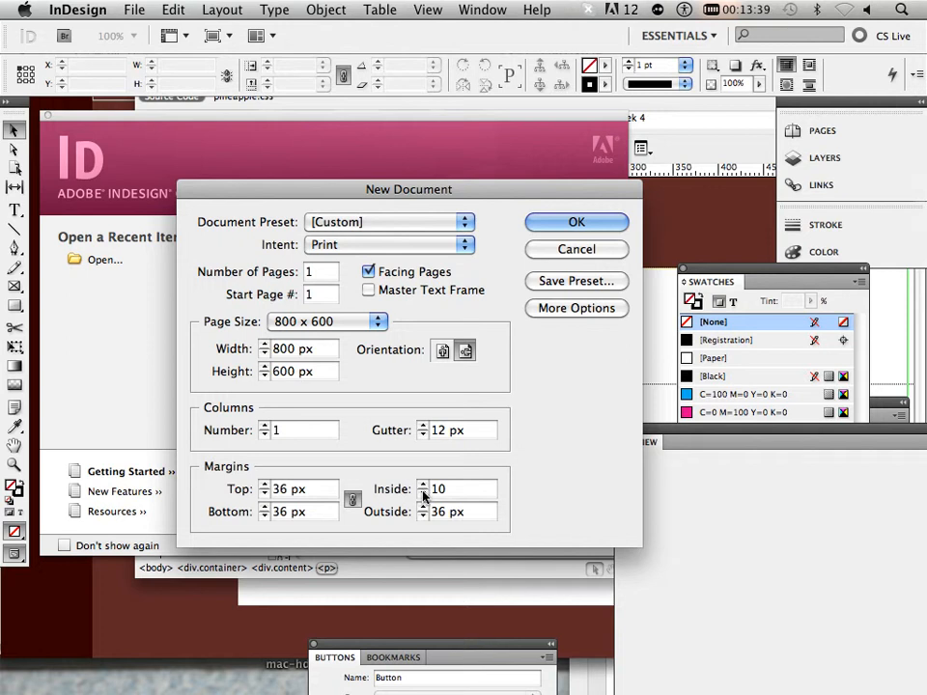
pyautogui.click(441, 512)
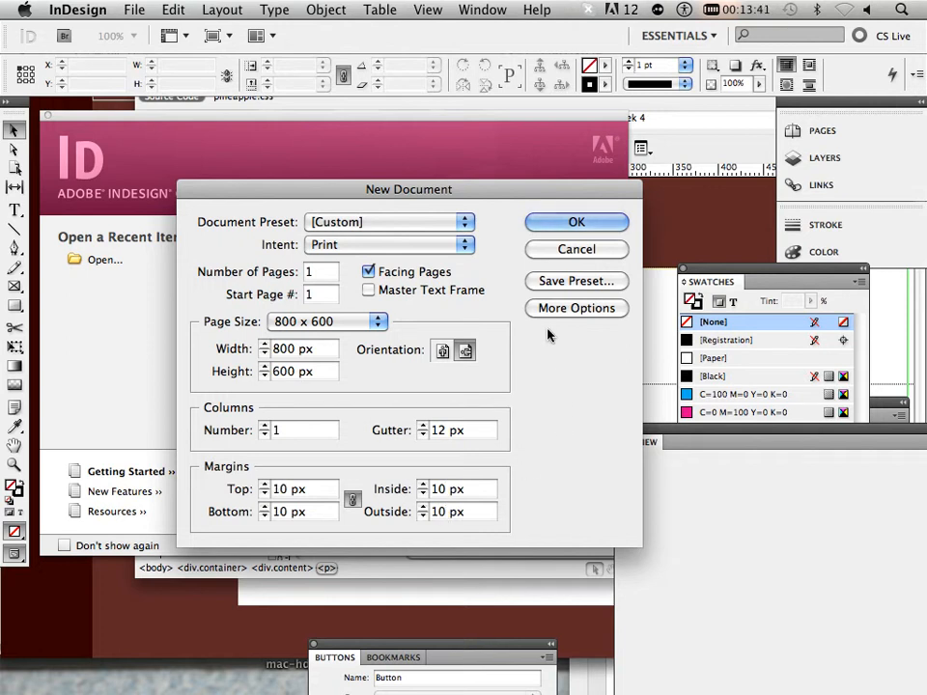
pyautogui.click(555, 223)
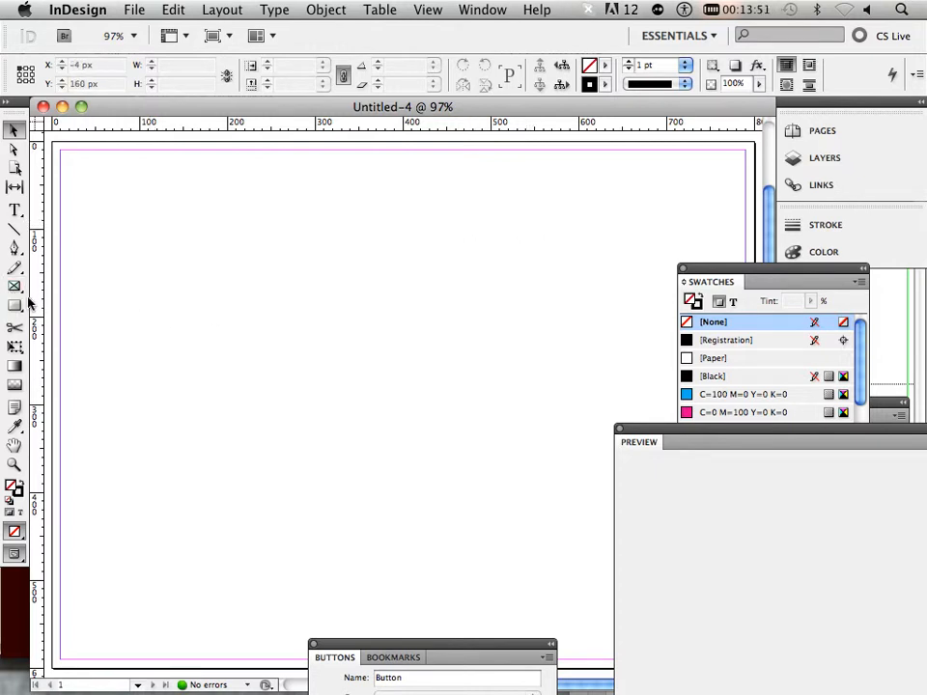
# - Draw a text frame about 266 × 100 px near the page's upper edge and enter "TEXT EXAMPLE" in it
pyautogui.click(14, 210)
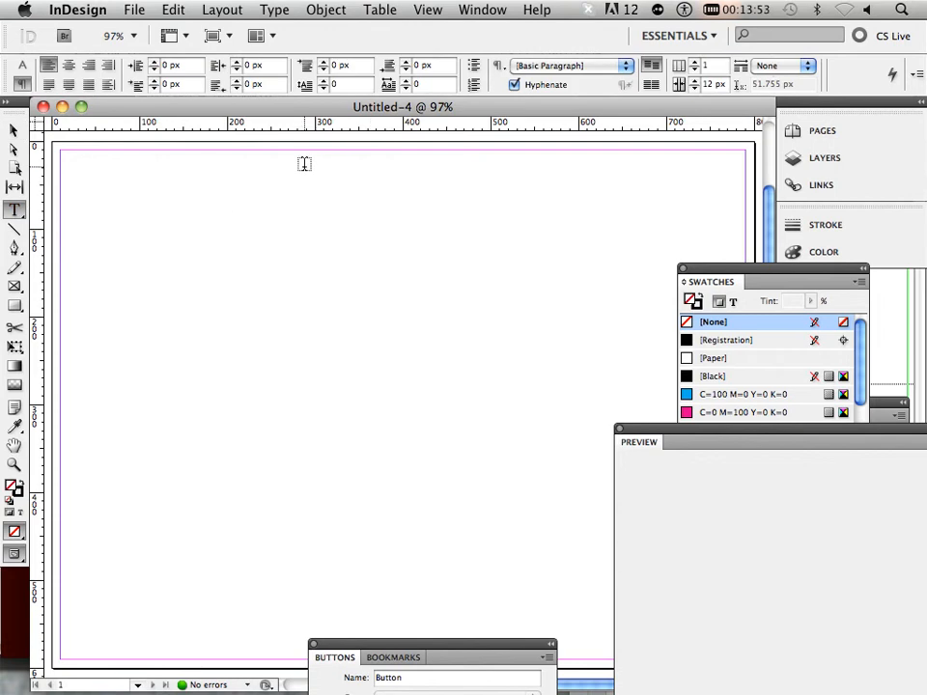
pyautogui.moveTo(304, 164); pyautogui.dragTo(538, 253)
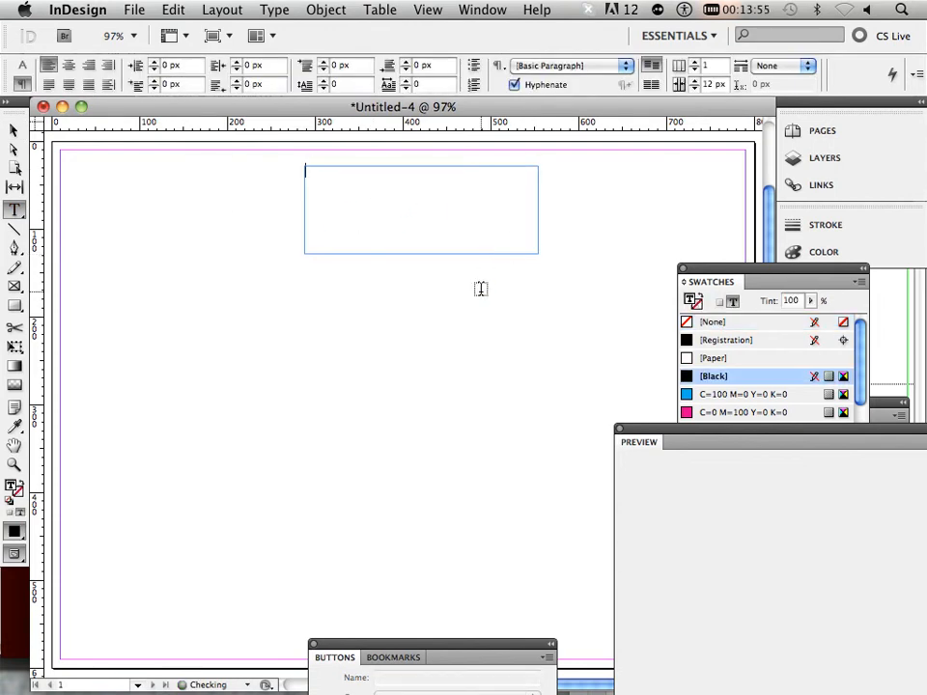
pyautogui.write('TES')
pyautogui.press('BackSpace')
pyautogui.press('BackSpace')
pyautogui.write('TEXT EXAMPL')
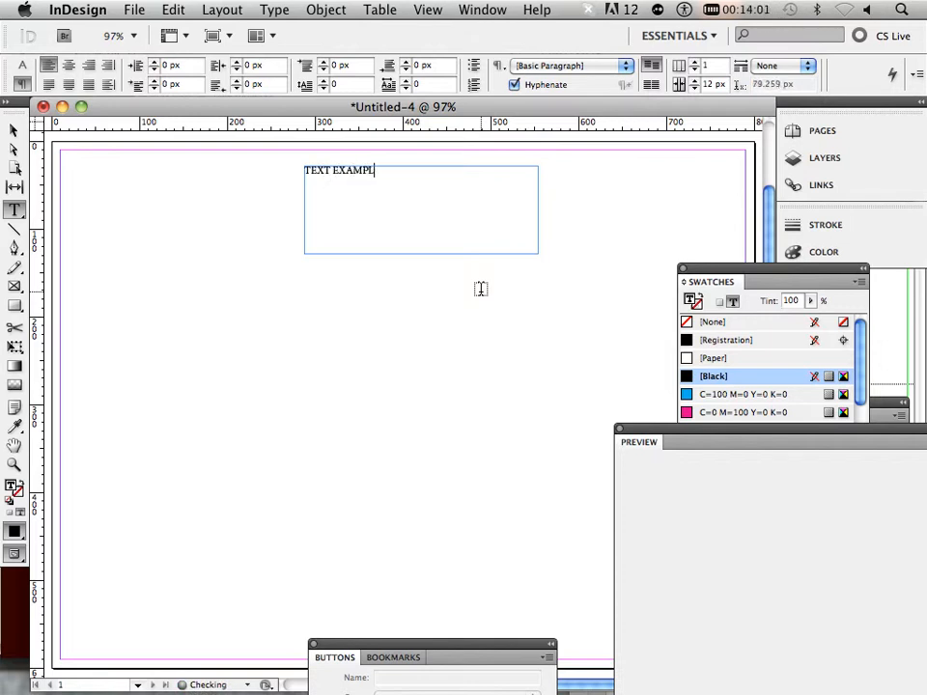
pyautogui.write('E')
# - Center the TEXT EXAMPLE line in its frame and set its font size to 24 pt
pyautogui.moveTo(381, 171); pyautogui.dragTo(300, 164)
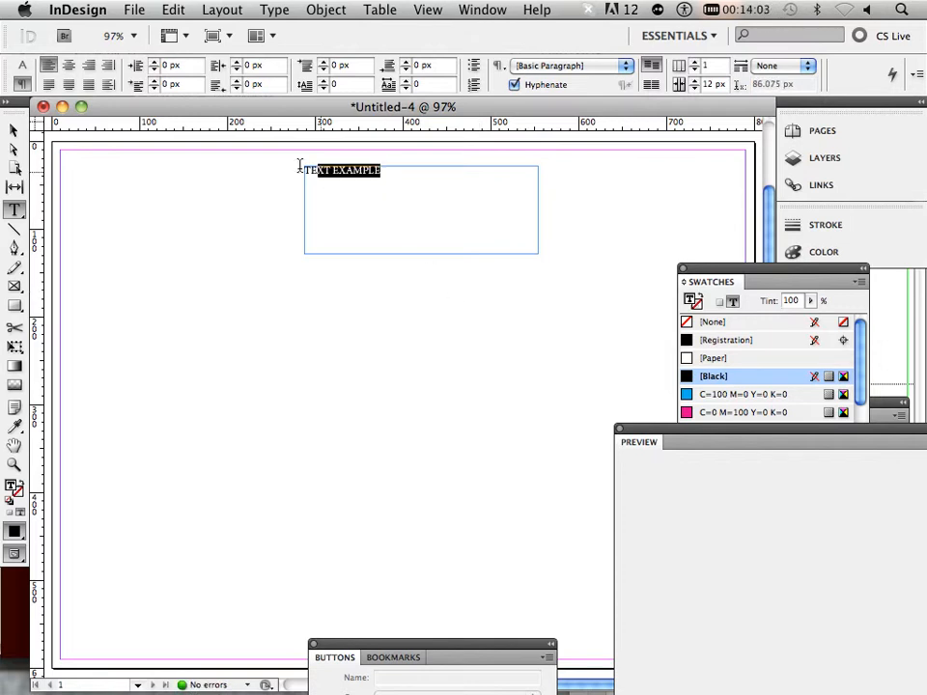
pyautogui.click(69, 64)
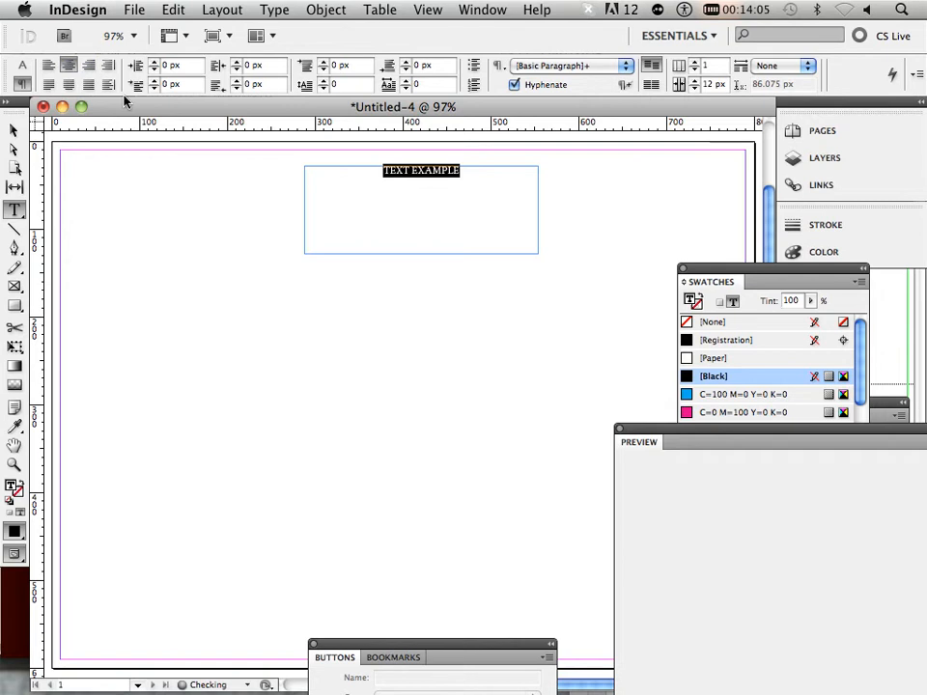
pyautogui.click(22, 68)
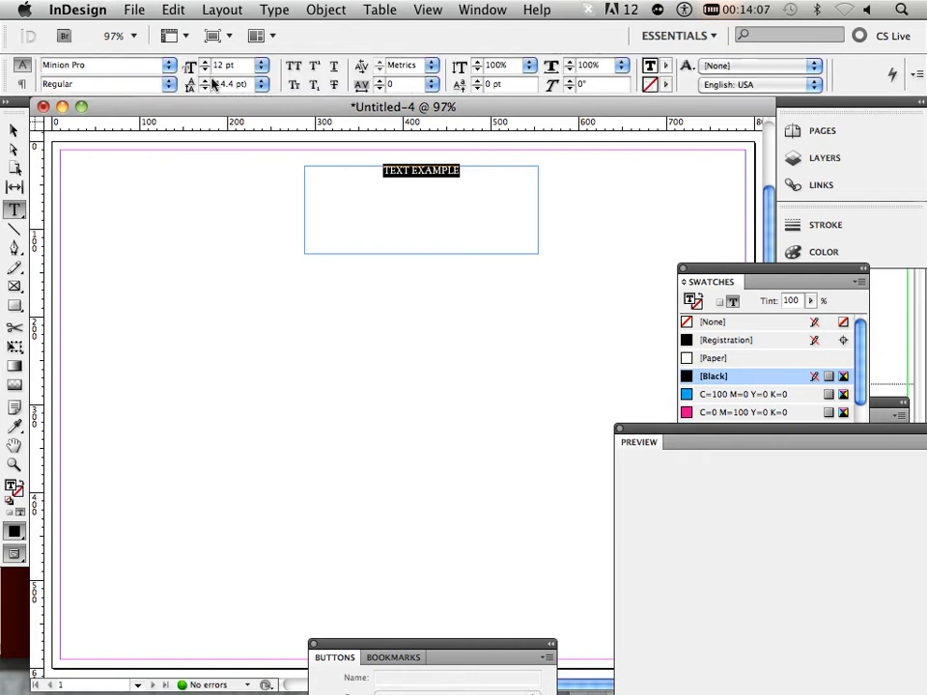
pyautogui.click(260, 66)
pyautogui.click(253, 196)
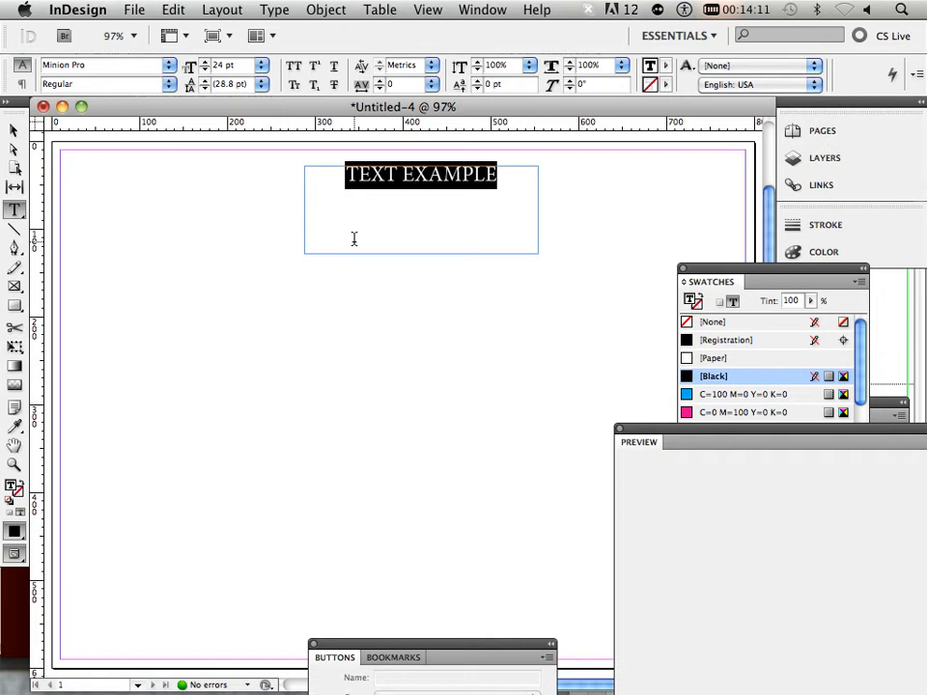
# - Shorten the TEXT EXAMPLE frame from below to a height of about 26 px and deselect it
pyautogui.click(14, 133)
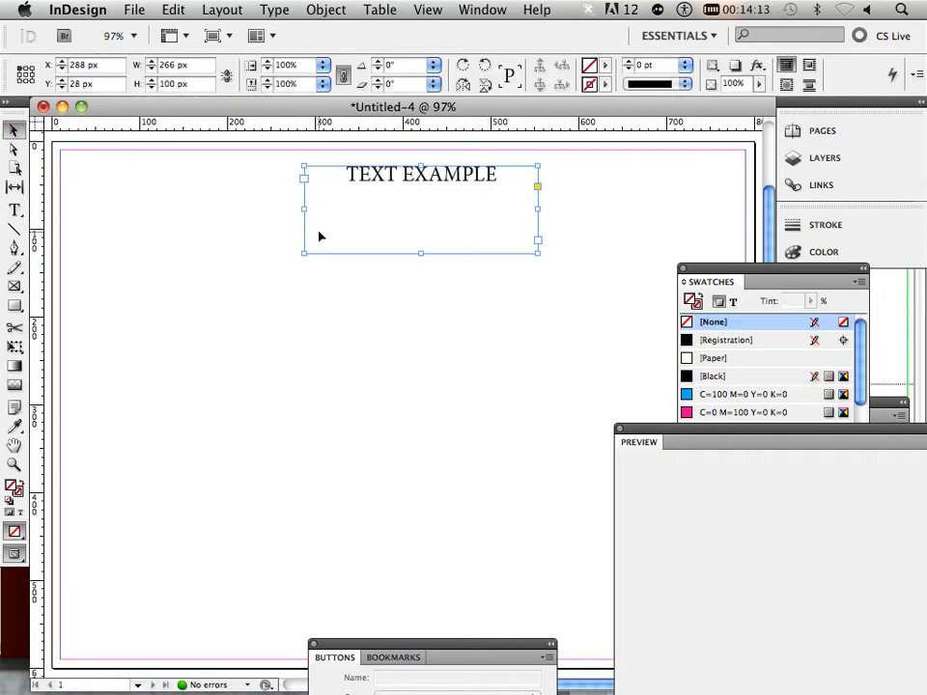
pyautogui.click(335, 263)
pyautogui.click(335, 259)
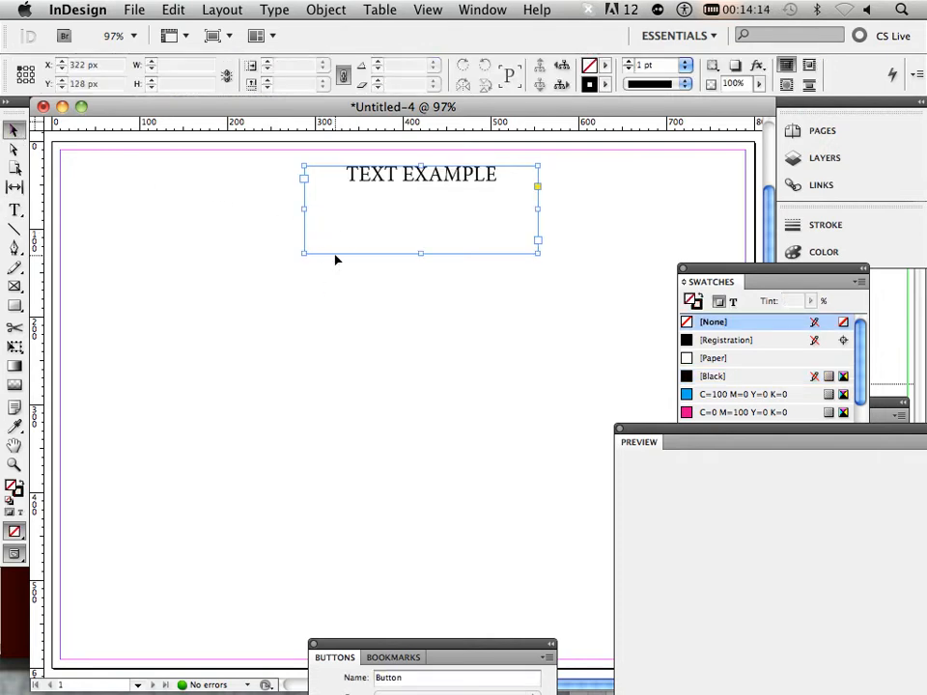
pyautogui.moveTo(423, 253); pyautogui.dragTo(423, 189)
pyautogui.click(409, 247)
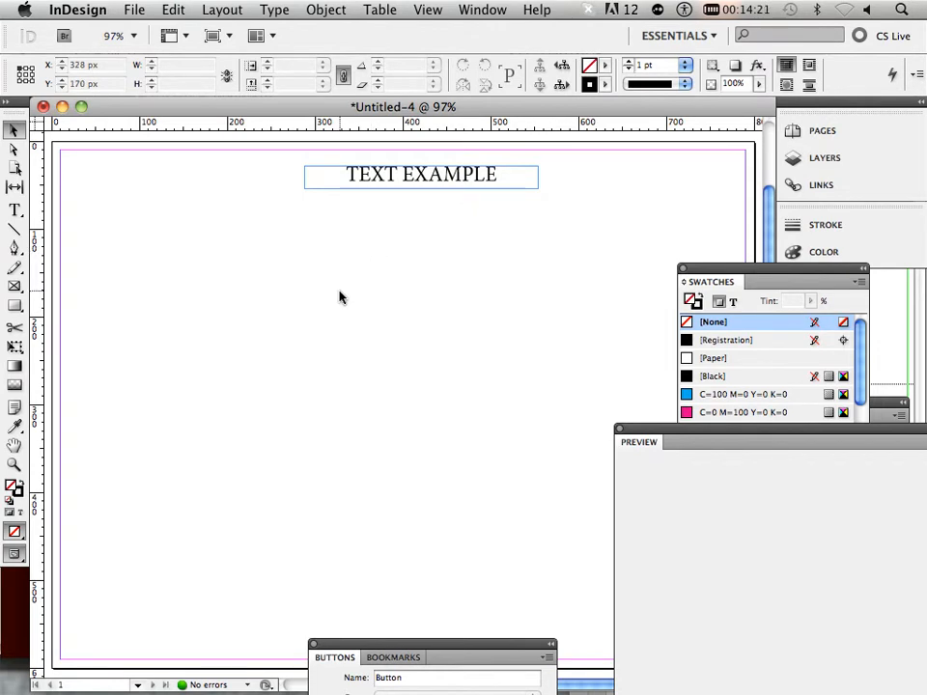
# - Examine the TEXT EXAMPLE heading close up at 200% and return to a view of the whole page
pyautogui.press('super+1')
pyautogui.press('super+equal')
pyautogui.press('super+equal')
pyautogui.press('super+equal')
pyautogui.press('super+equal')
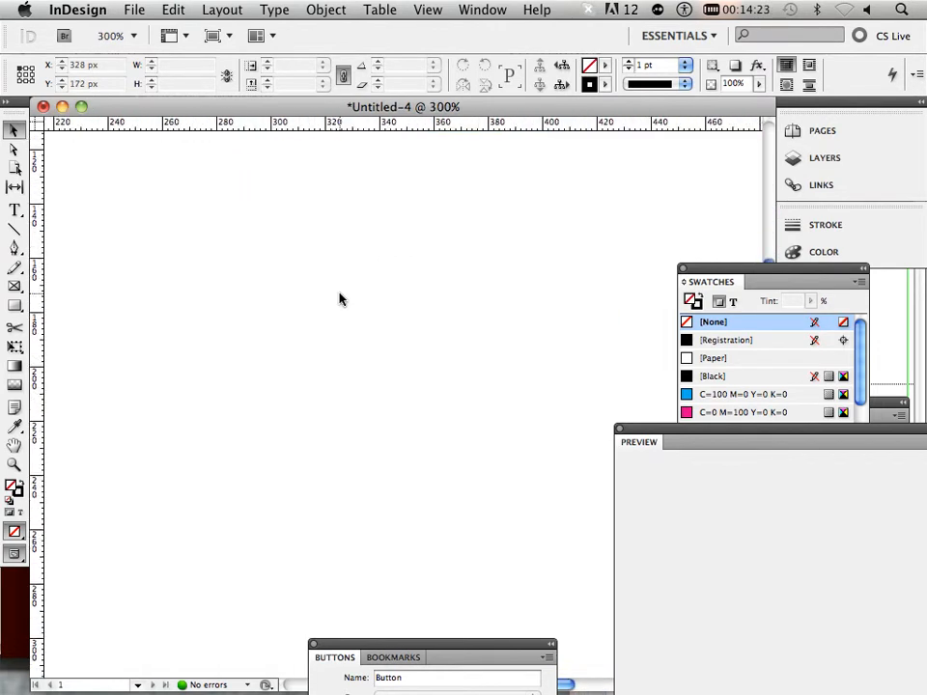
pyautogui.press('super+0')
pyautogui.press('super+equal')
pyautogui.press('super+equal')
pyautogui.press('super+equal')
pyautogui.press('super+equal')
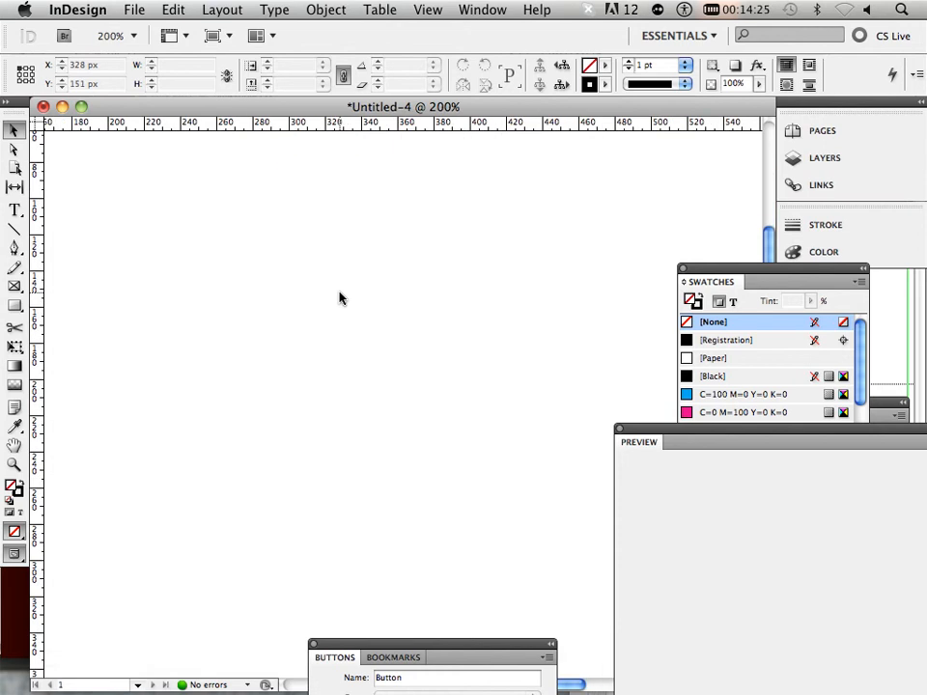
pyautogui.press('space')
pyautogui.moveTo(168, 252); pyautogui.dragTo(52, 420)
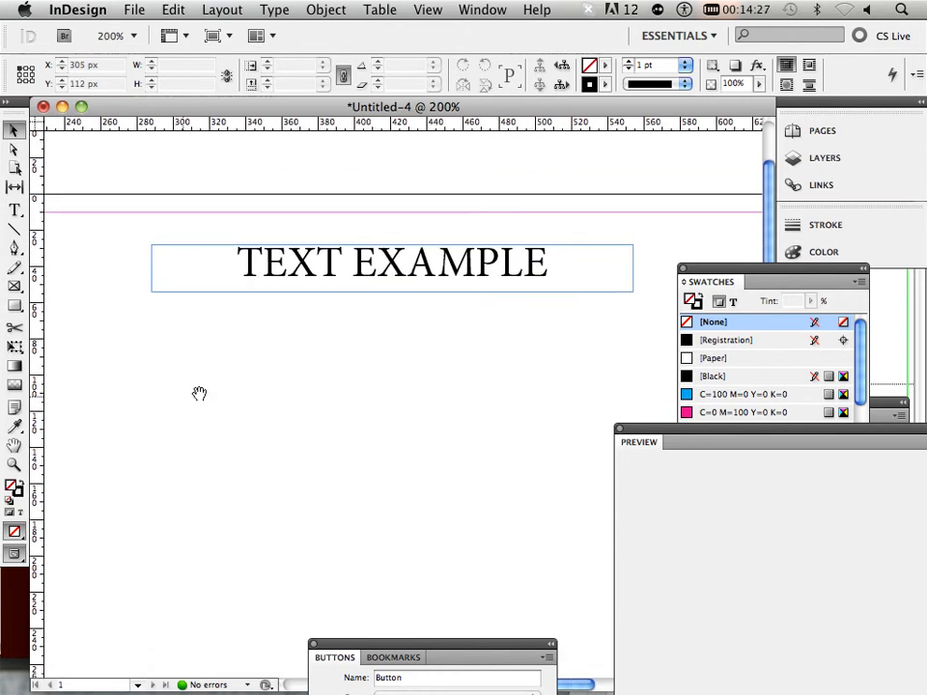
pyautogui.moveTo(198, 393); pyautogui.dragTo(343, 475)
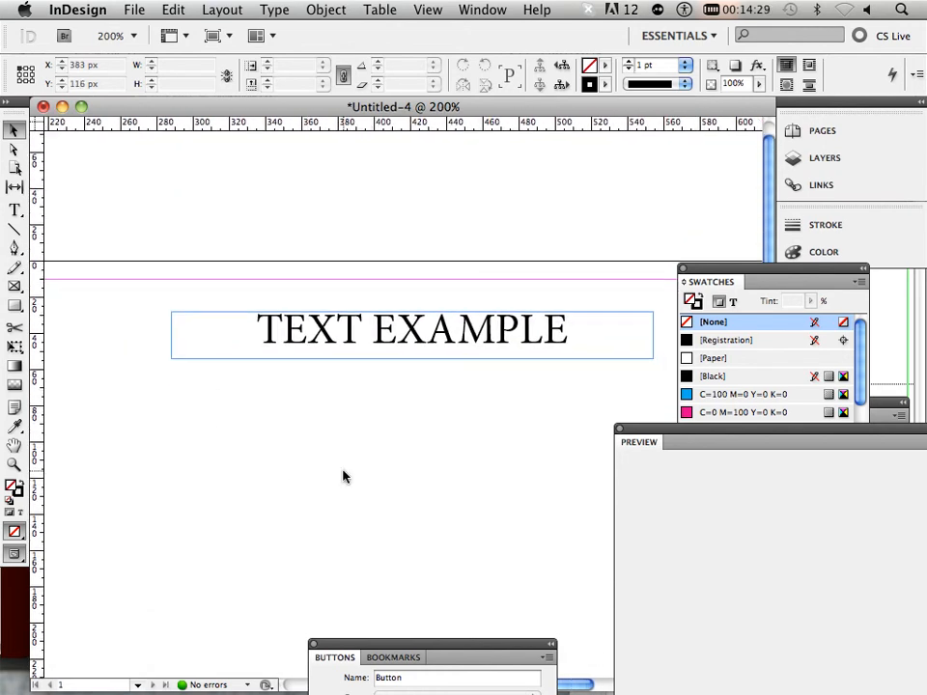
pyautogui.scroll(-5, 346, 462)
pyautogui.scroll(3, 346, 461)
pyautogui.scroll(-2, 344, 461)
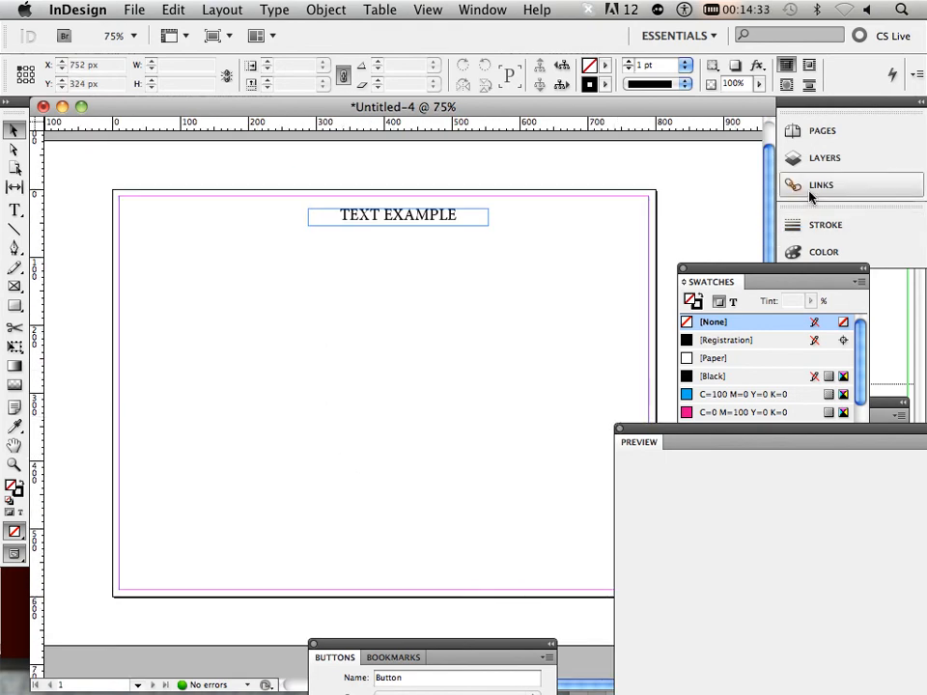
# - Show the page thumbnails and turn off Facing Pages in the document setup
pyautogui.click(832, 135)
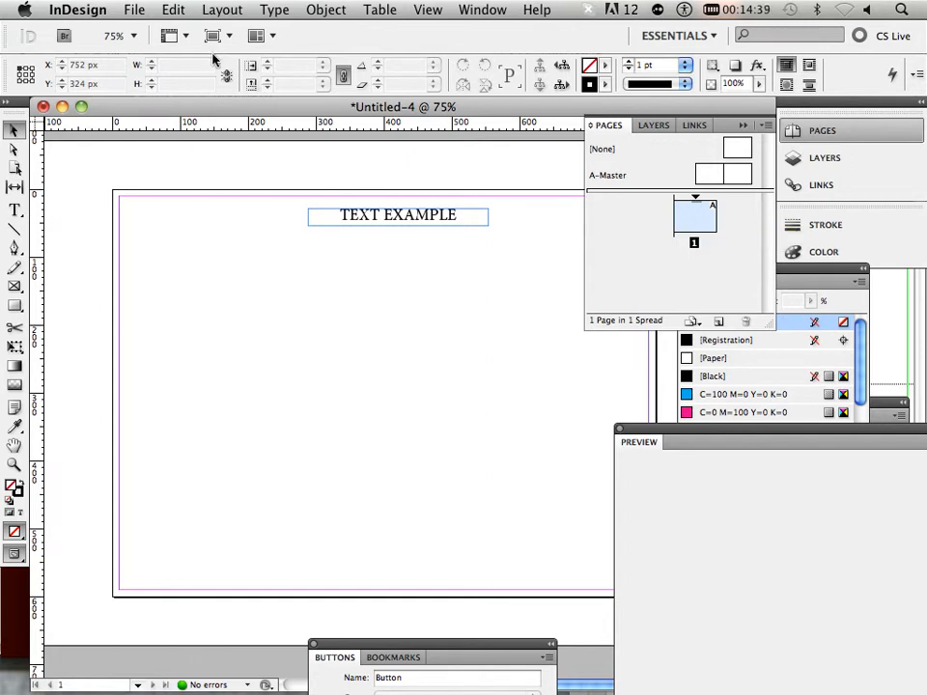
pyautogui.click(118, 9)
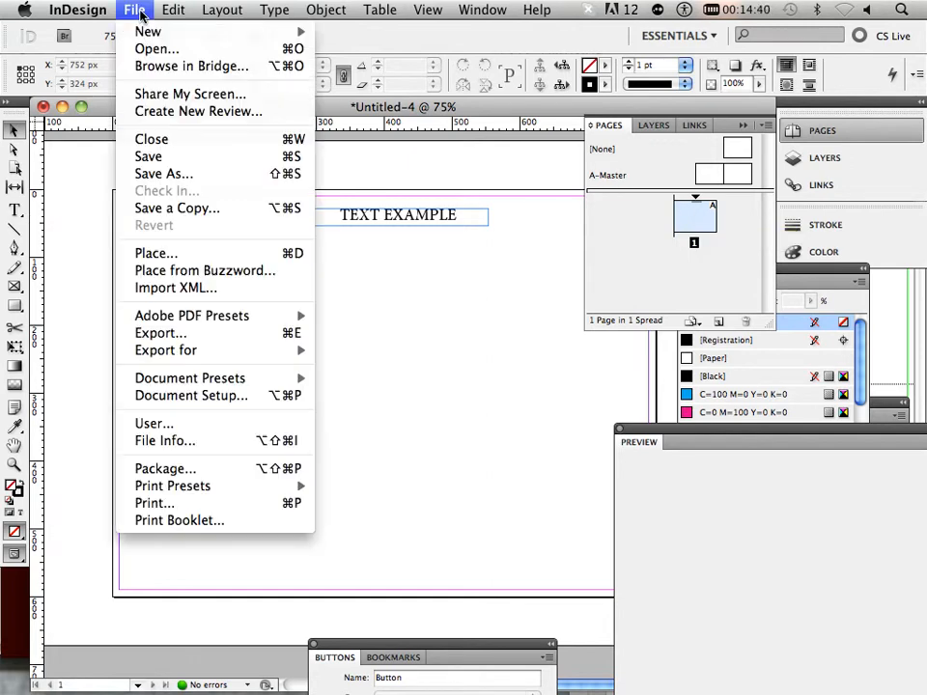
pyautogui.click(156, 399)
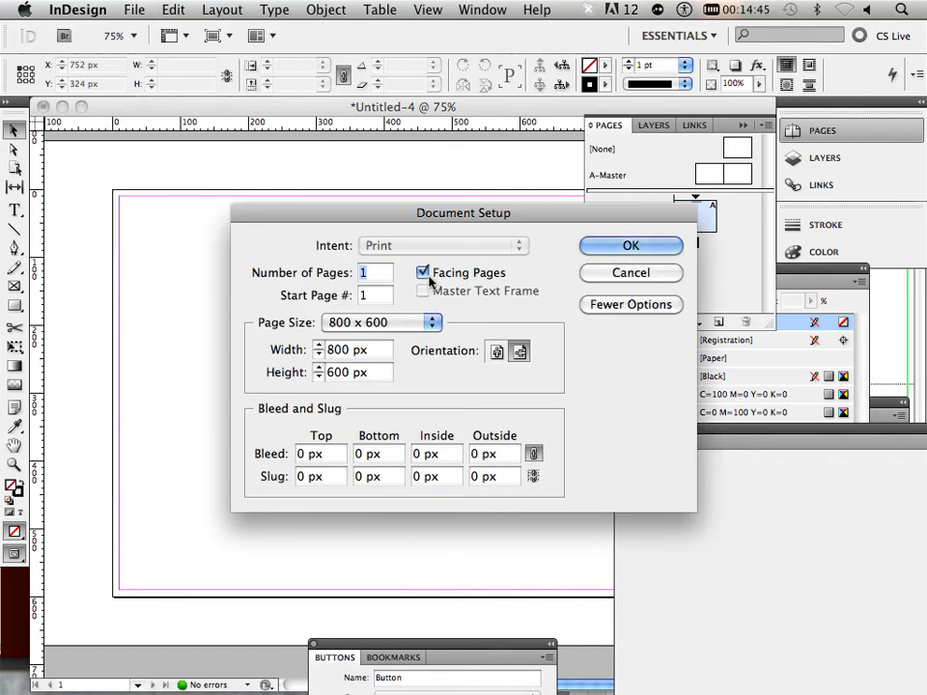
pyautogui.click(430, 275)
pyautogui.click(621, 246)
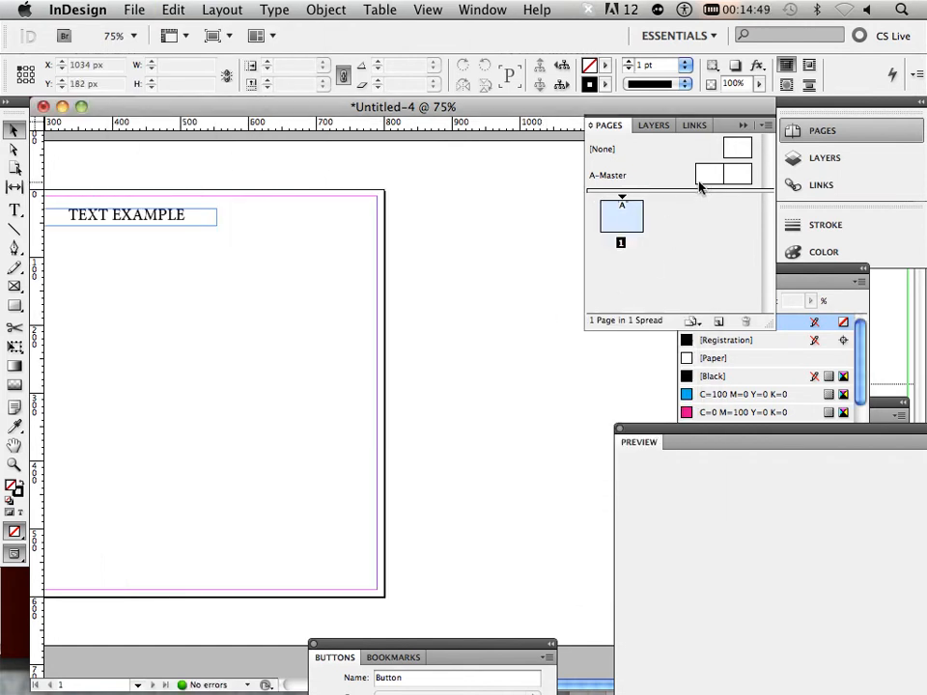
# - Set the font size of the TEXT EXAMPLE heading to 30 pt and return to selecting its frame
pyautogui.press('space')
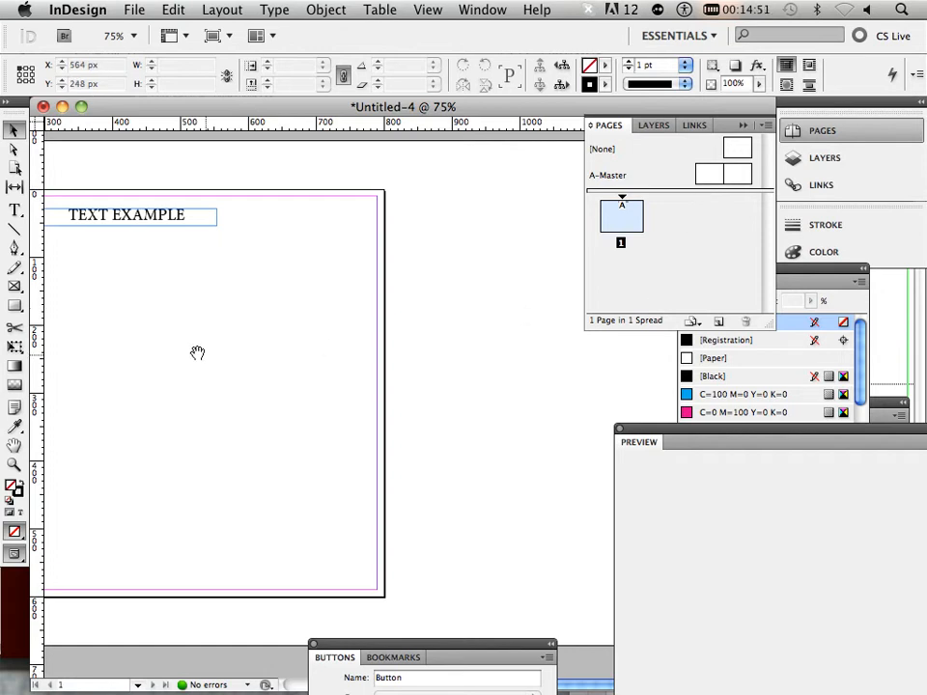
pyautogui.moveTo(197, 351); pyautogui.dragTo(411, 376)
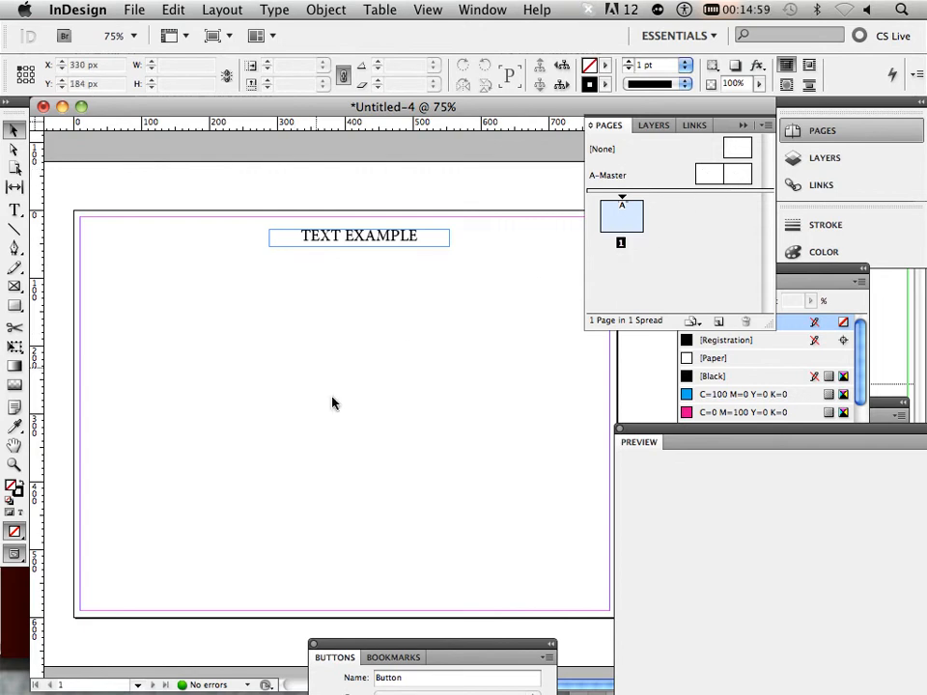
pyautogui.moveTo(335, 431); pyautogui.dragTo(347, 367)
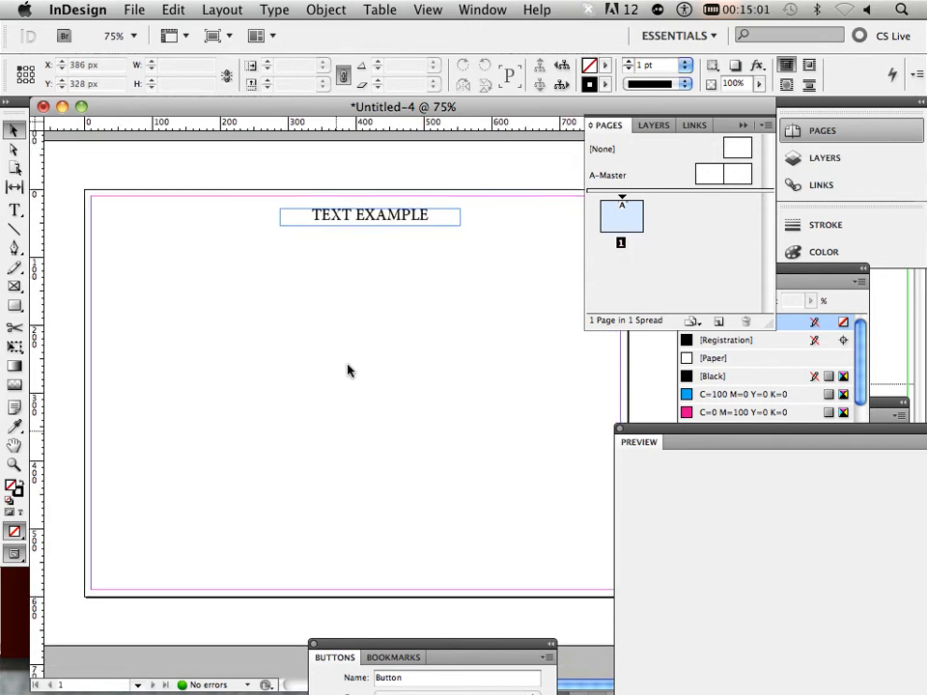
pyautogui.click(329, 220)
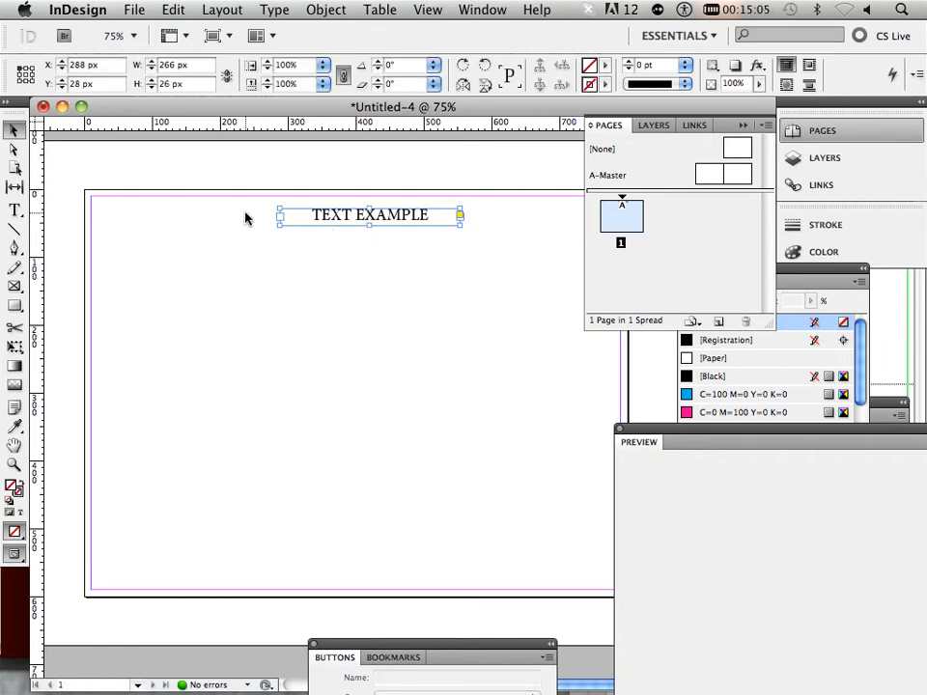
pyautogui.click(14, 209)
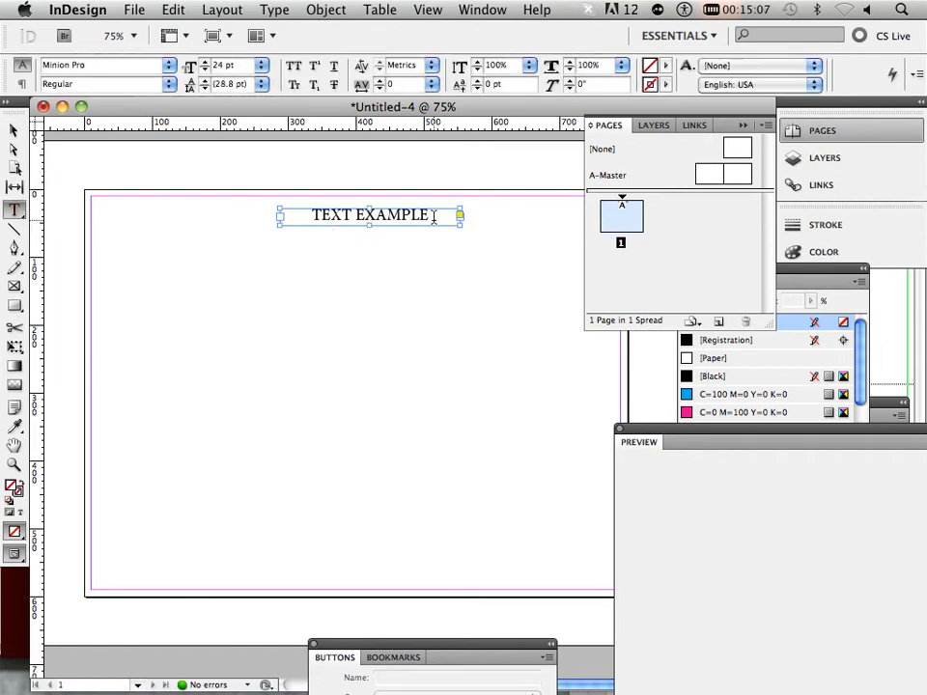
pyautogui.moveTo(433, 218); pyautogui.dragTo(309, 215)
pyautogui.click(262, 64)
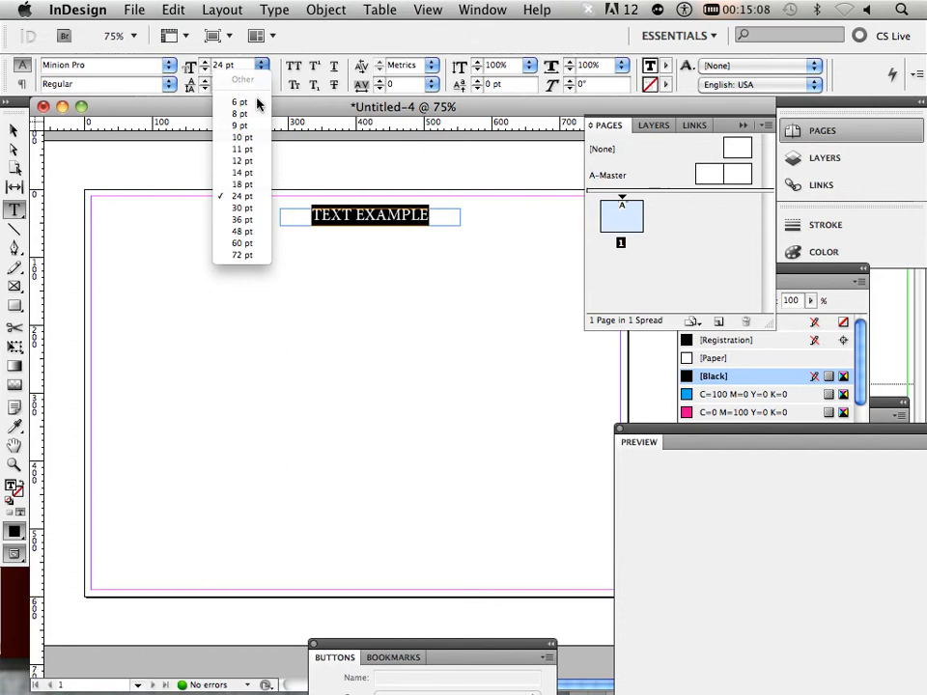
pyautogui.click(240, 208)
pyautogui.press('Escape')
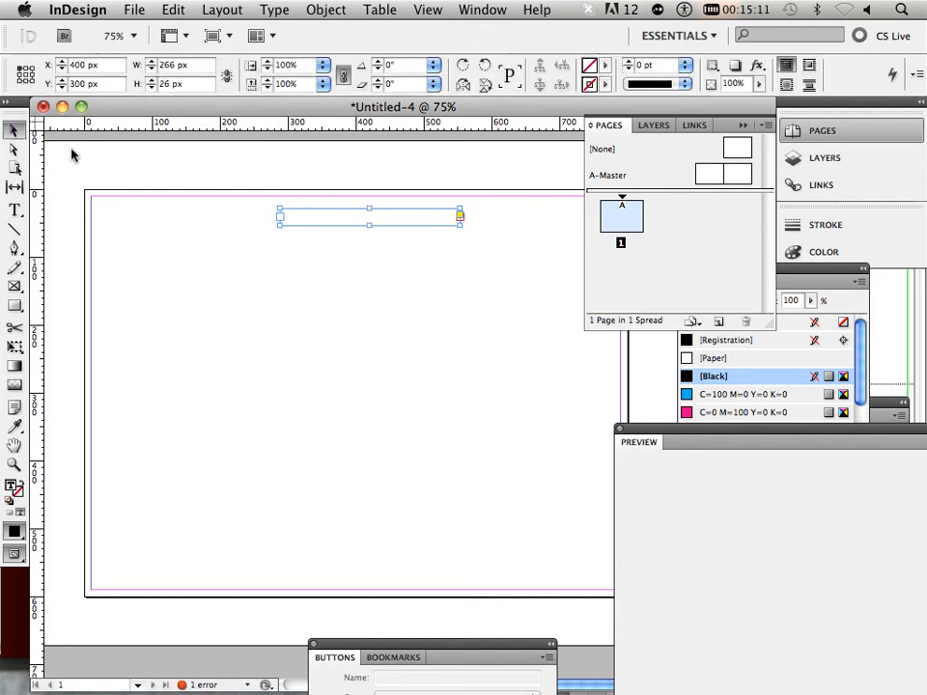
# - Enlarge the TEXT EXAMPLE frame to about 326 px wide and 62 px high so the whole heading fits
pyautogui.moveTo(368, 224); pyautogui.dragTo(368, 315)
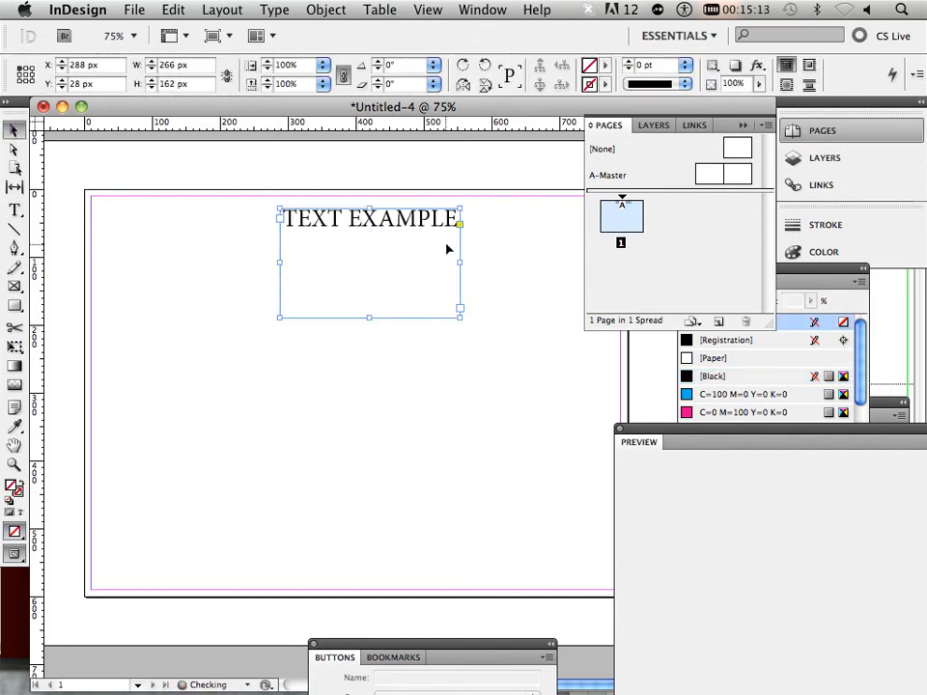
pyautogui.moveTo(459, 260); pyautogui.dragTo(500, 263)
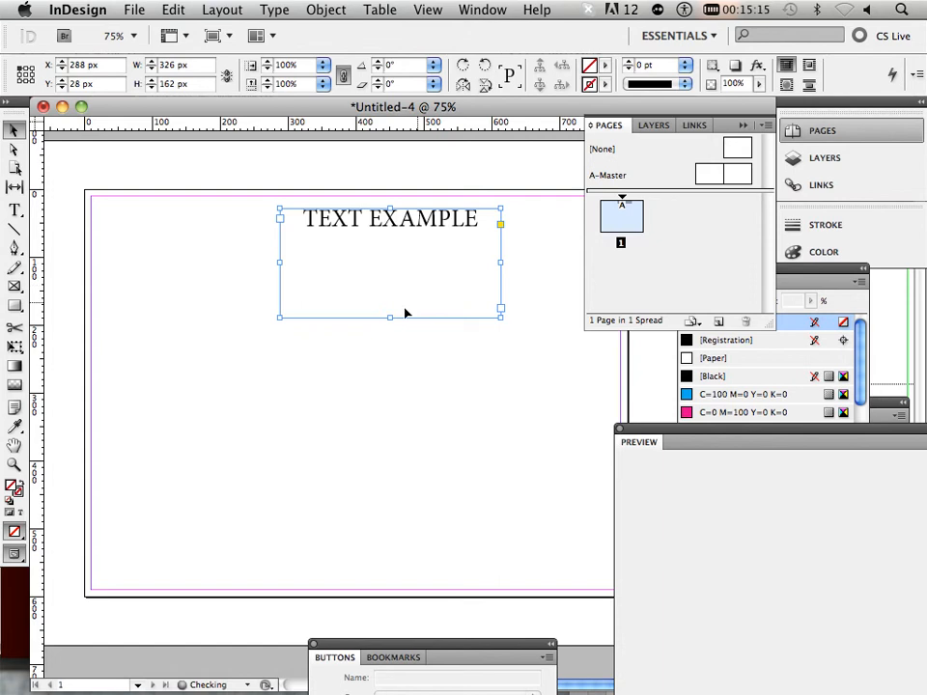
pyautogui.moveTo(389, 317); pyautogui.dragTo(391, 250)
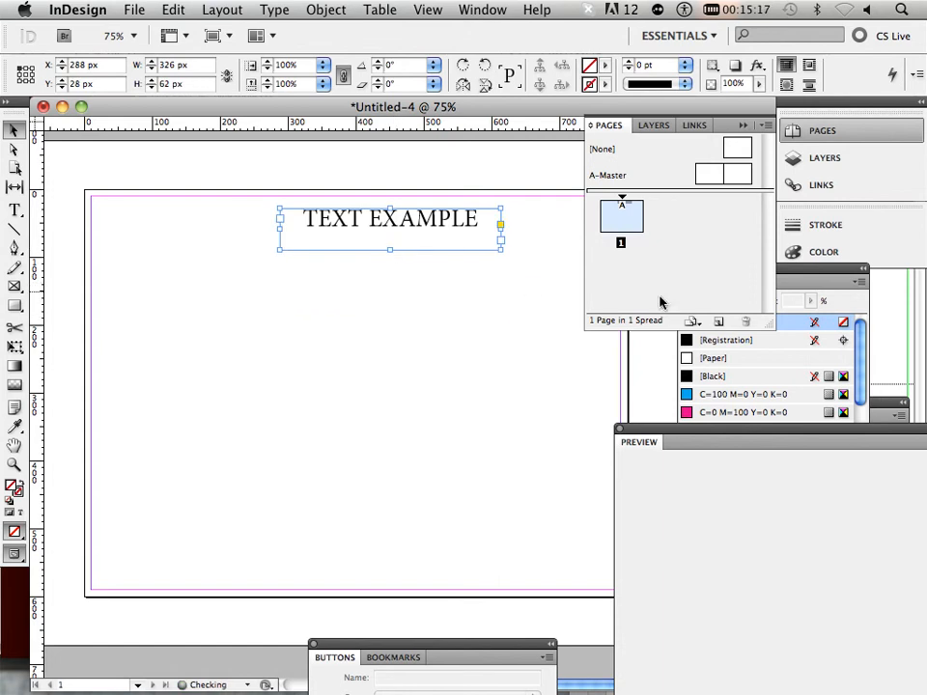
# - Add two new blank pages after page 1
pyautogui.click(719, 322)
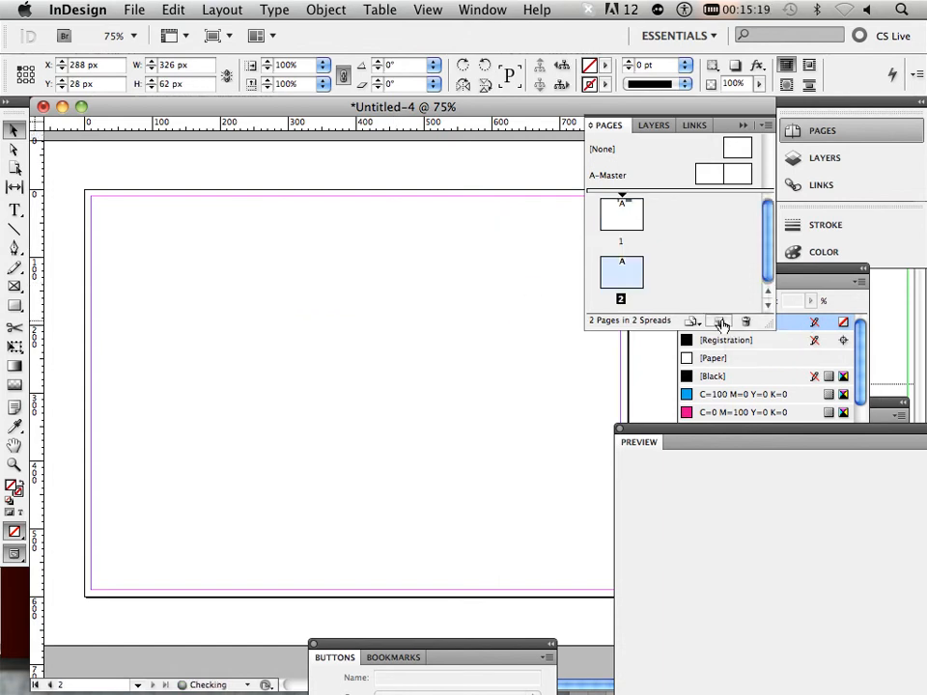
pyautogui.click(719, 322)
# - Copy the TEXT EXAMPLE frame from page 1 to page 2 and centre it near the page top, at about X 237 px, Y 30 px
pyautogui.scroll(10, 421, 301)
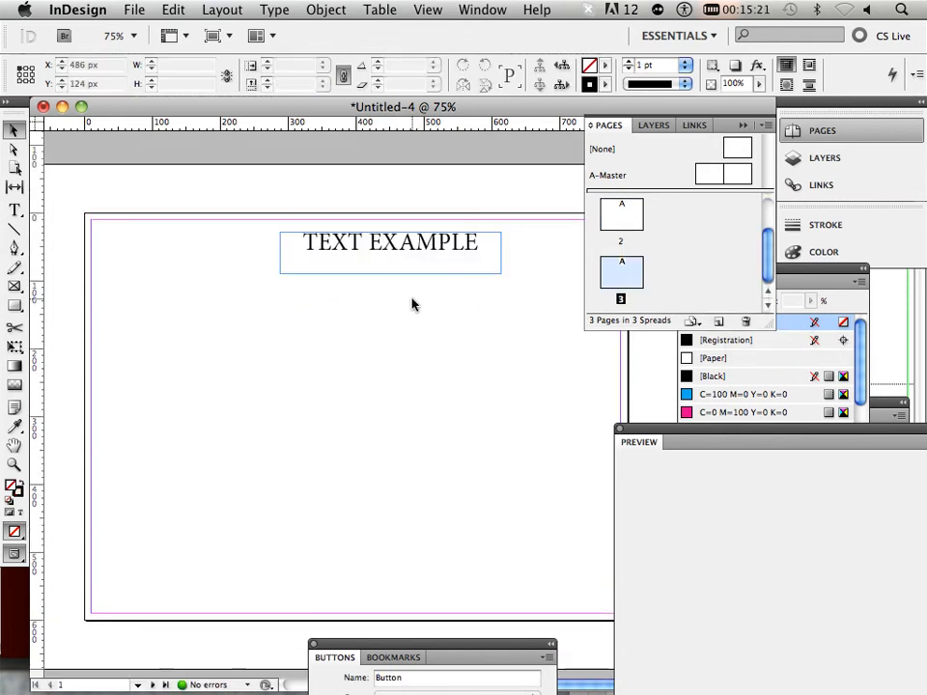
pyautogui.click(389, 253)
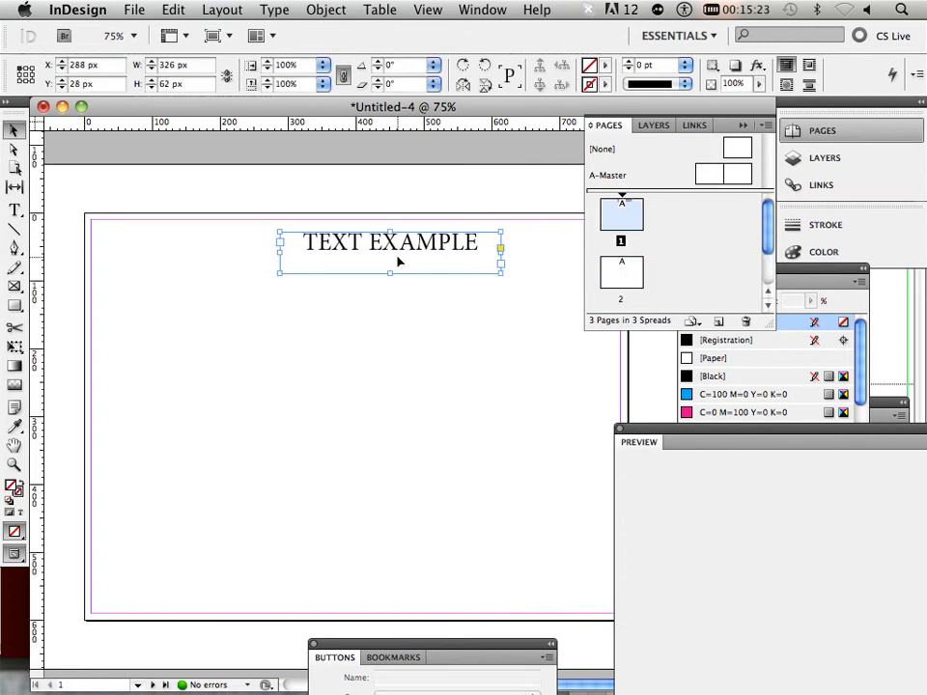
pyautogui.click(172, 12)
pyautogui.click(196, 102)
pyautogui.scroll(-10, 449, 302)
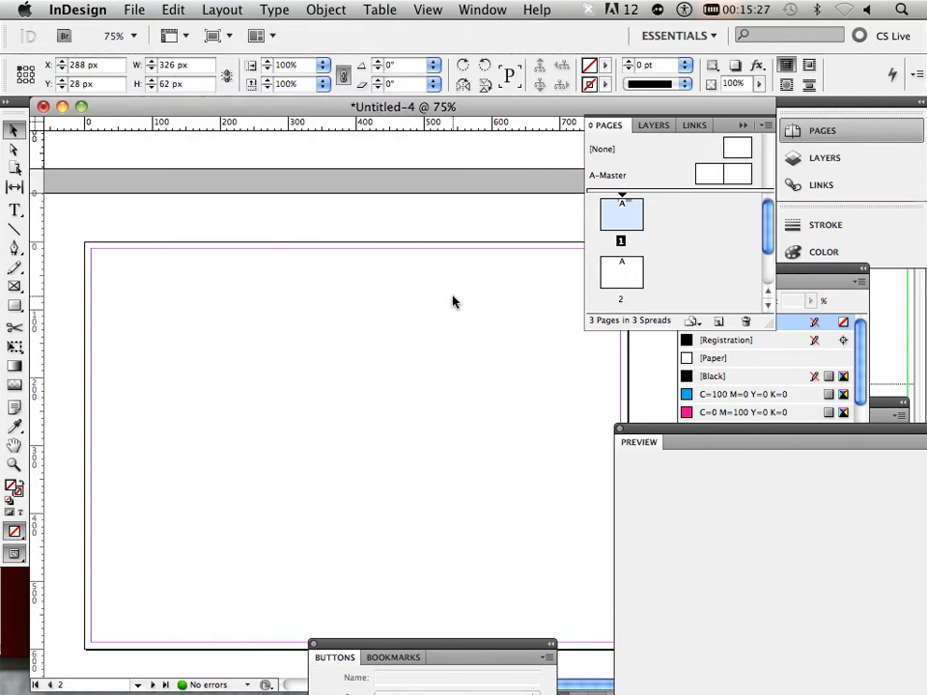
pyautogui.scroll(4, 425, 297)
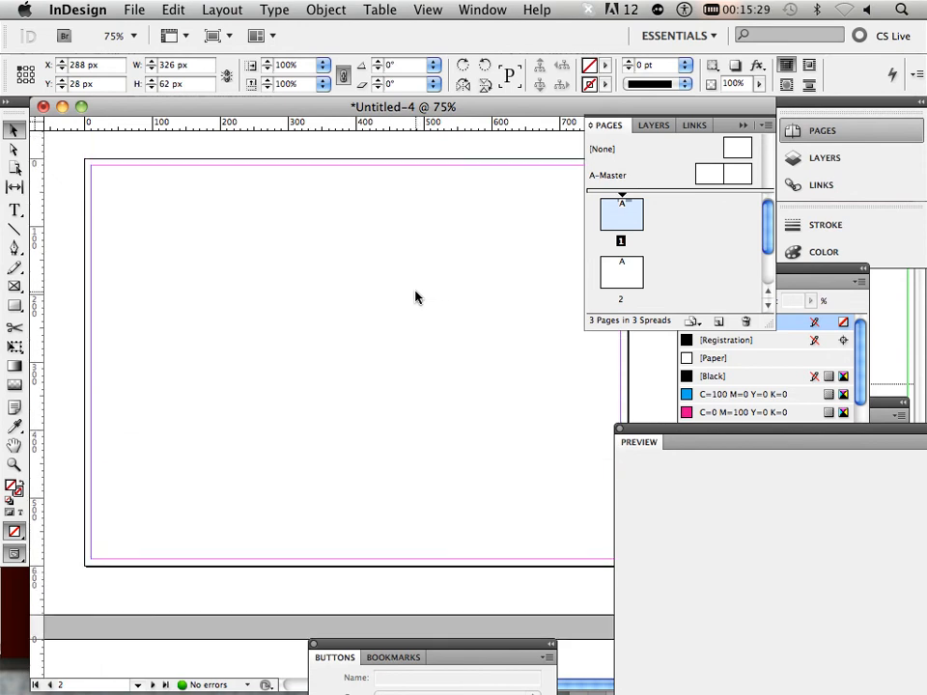
pyautogui.press('super+v')
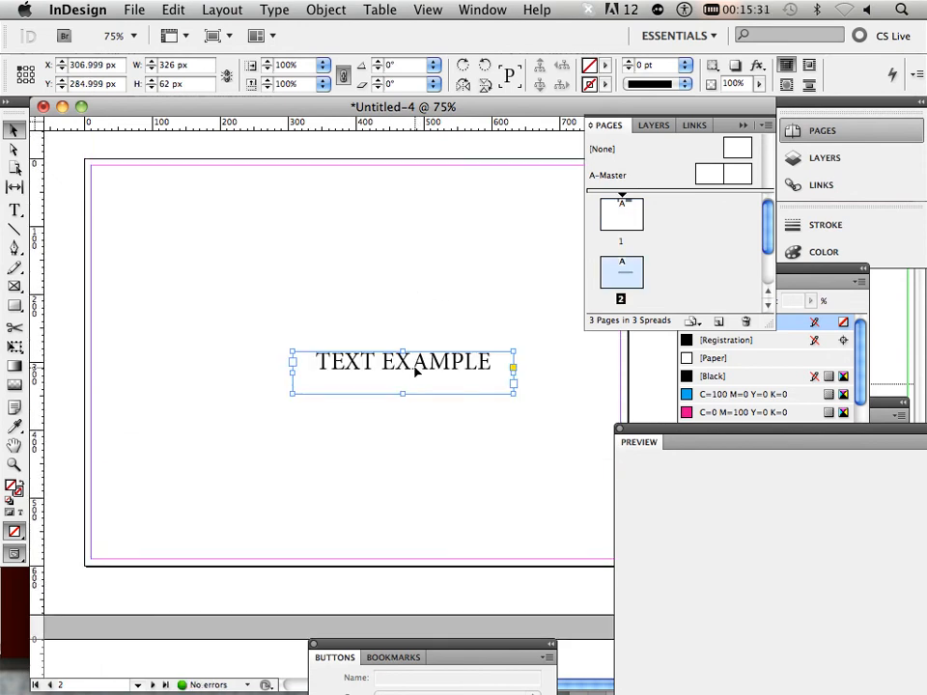
pyautogui.moveTo(416, 371); pyautogui.dragTo(373, 199)
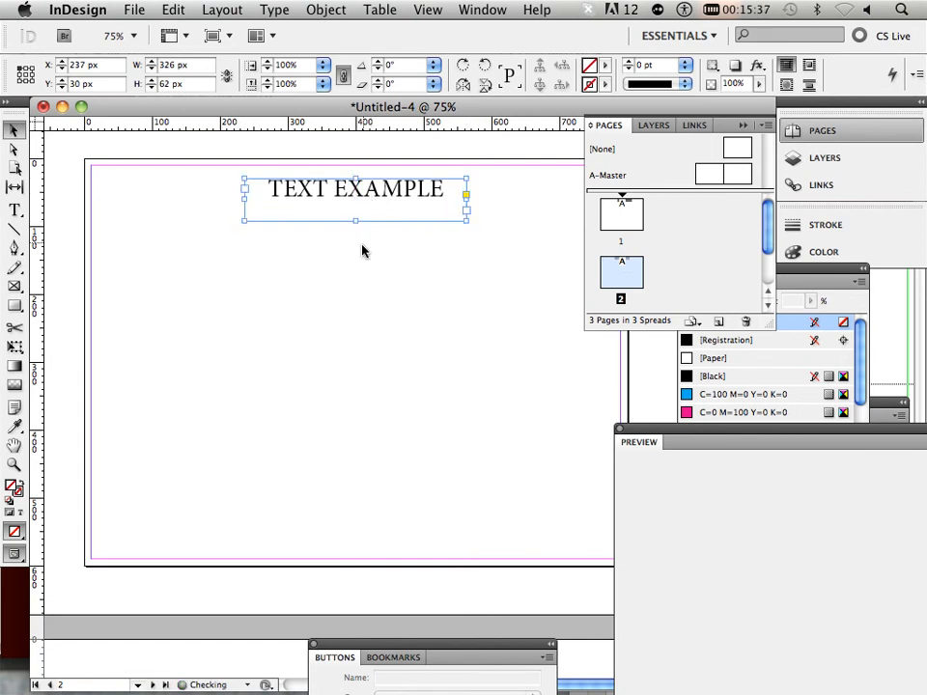
# - Paste the TEXT EXAMPLE frame onto page 3 and centre it near the page top, at about X 237 px, Y 34 px
pyautogui.scroll(-10, 364, 250)
pyautogui.press('super+v')
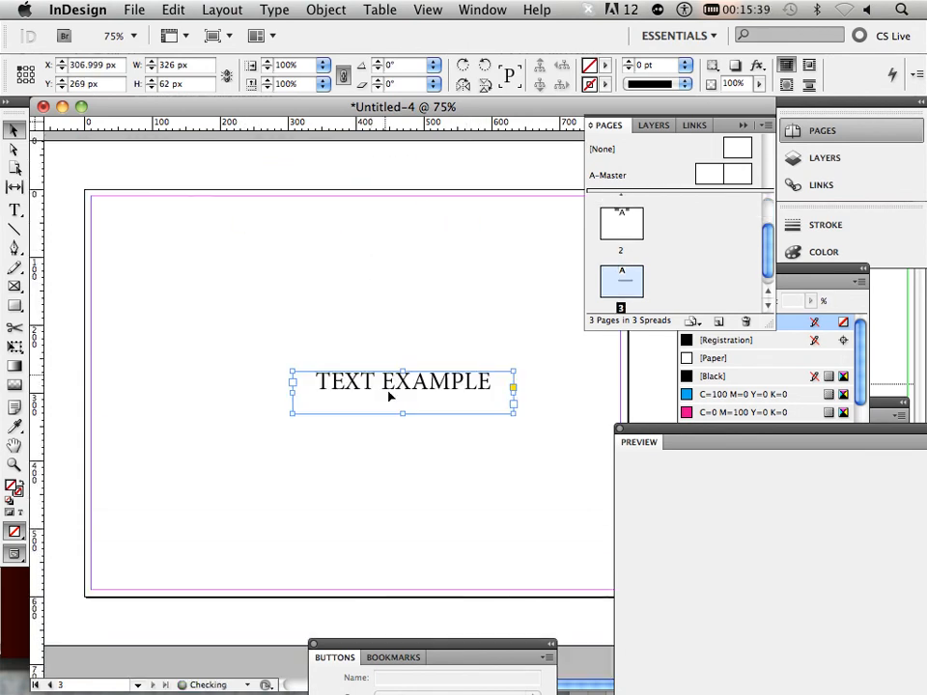
pyautogui.moveTo(389, 399); pyautogui.dragTo(364, 232)
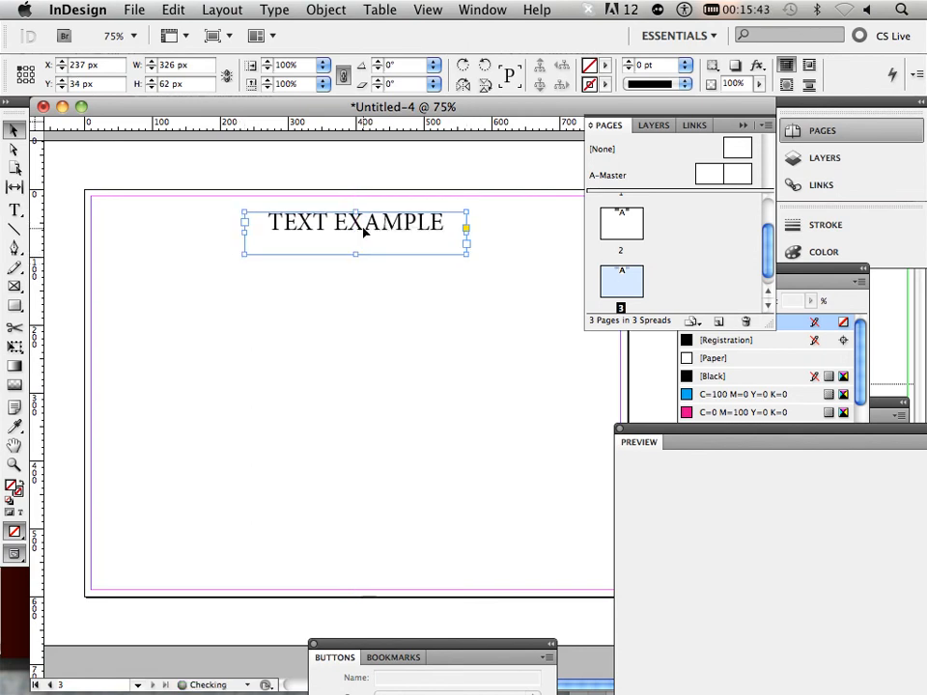
# - Move the TEXT EXAMPLE frame on page 1 to the horizontal centre of the page, at about X 237 px, Y 26 px
pyautogui.scroll(5, 375, 244)
pyautogui.scroll(-5, 374, 243)
pyautogui.scroll(-1, 373, 247)
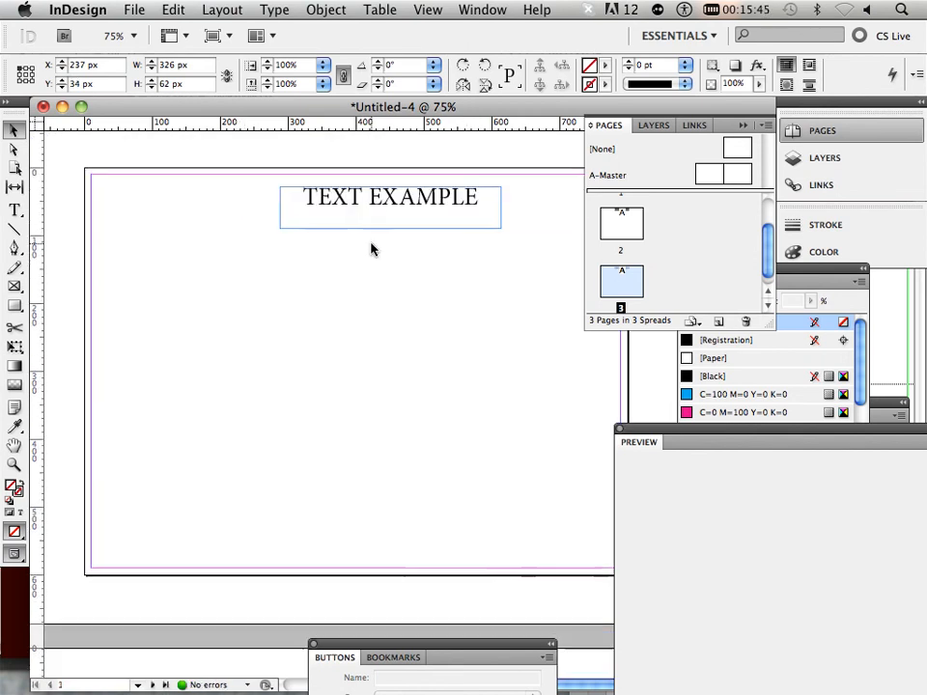
pyautogui.scroll(8, 372, 248)
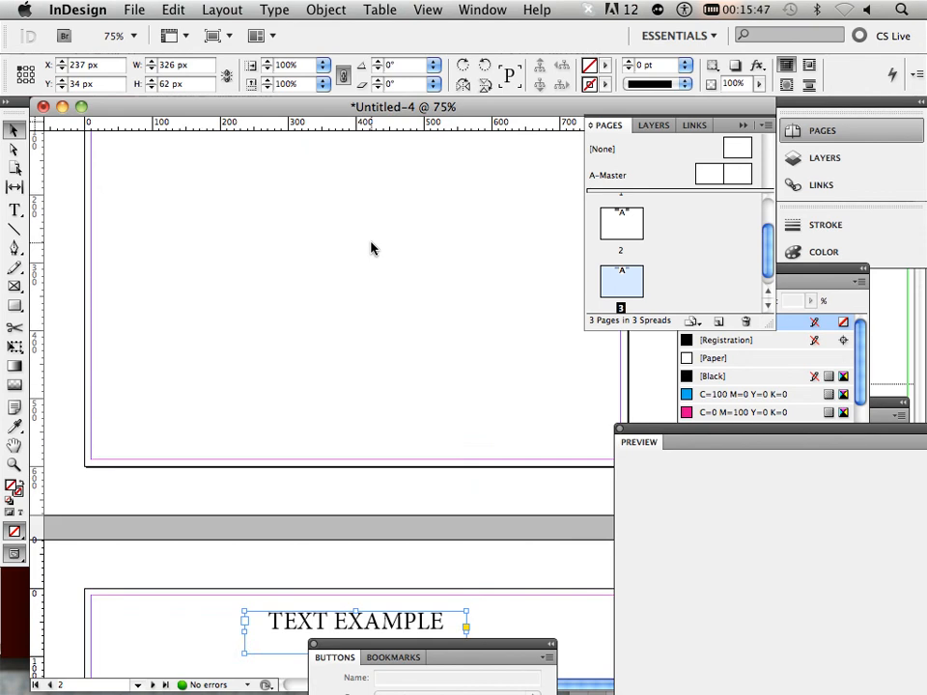
pyautogui.scroll(-7, 373, 249)
pyautogui.moveTo(409, 268); pyautogui.dragTo(383, 269)
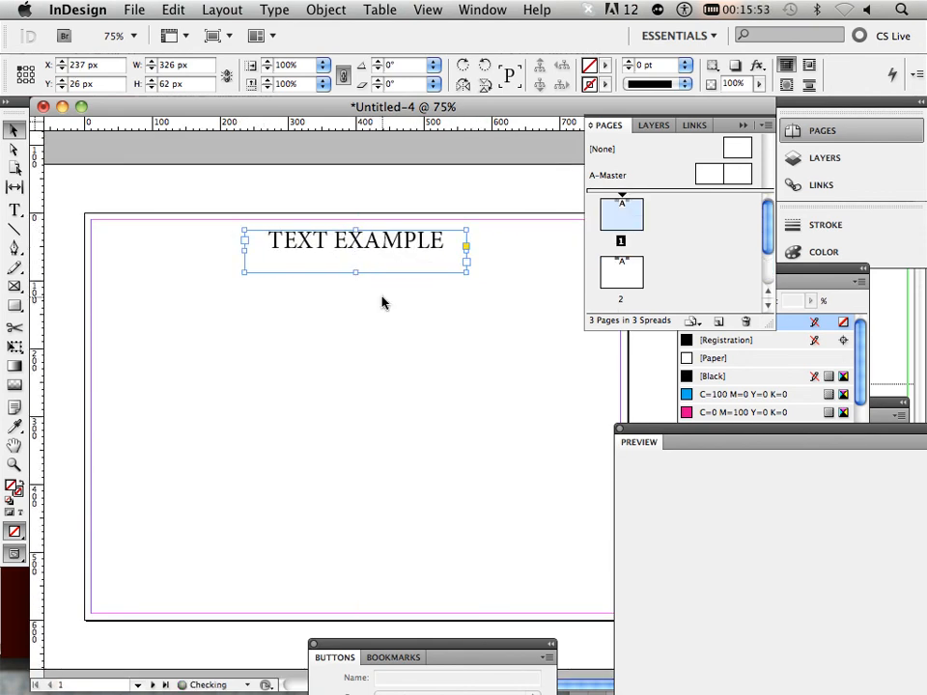
# - Change the heading on page 2 to PHOTO EXAMPLE
pyautogui.scroll(-9, 383, 301)
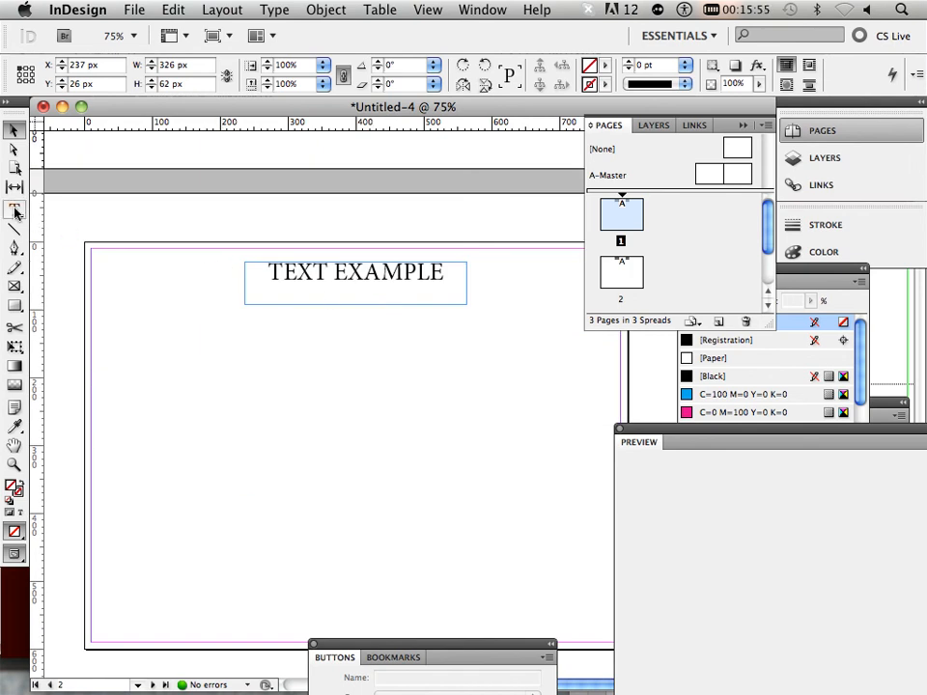
pyautogui.press('t')
pyautogui.moveTo(325, 272); pyautogui.dragTo(253, 267)
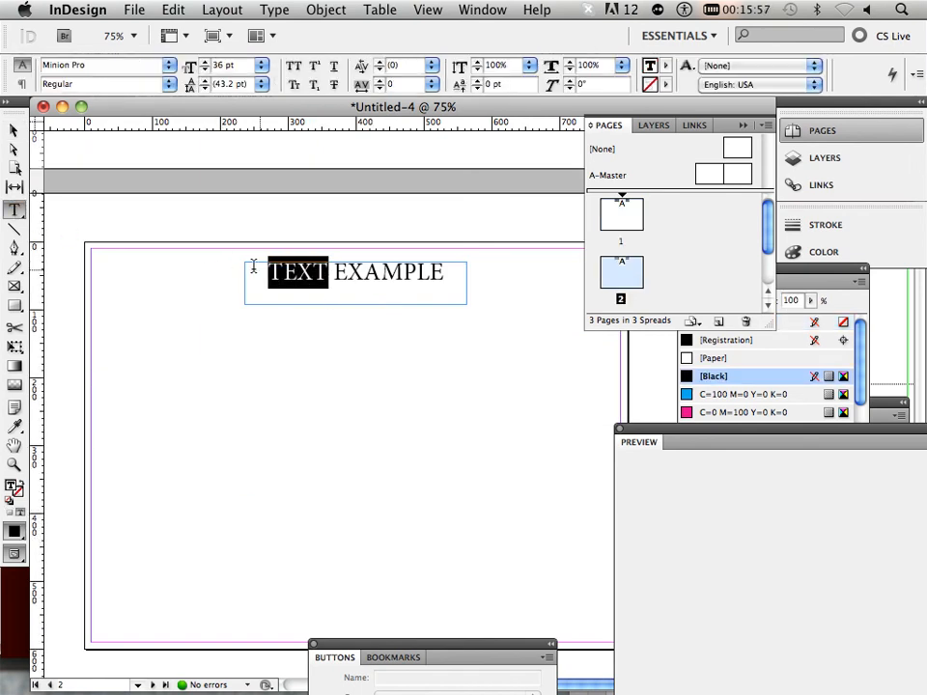
pyautogui.write('PHOTO')
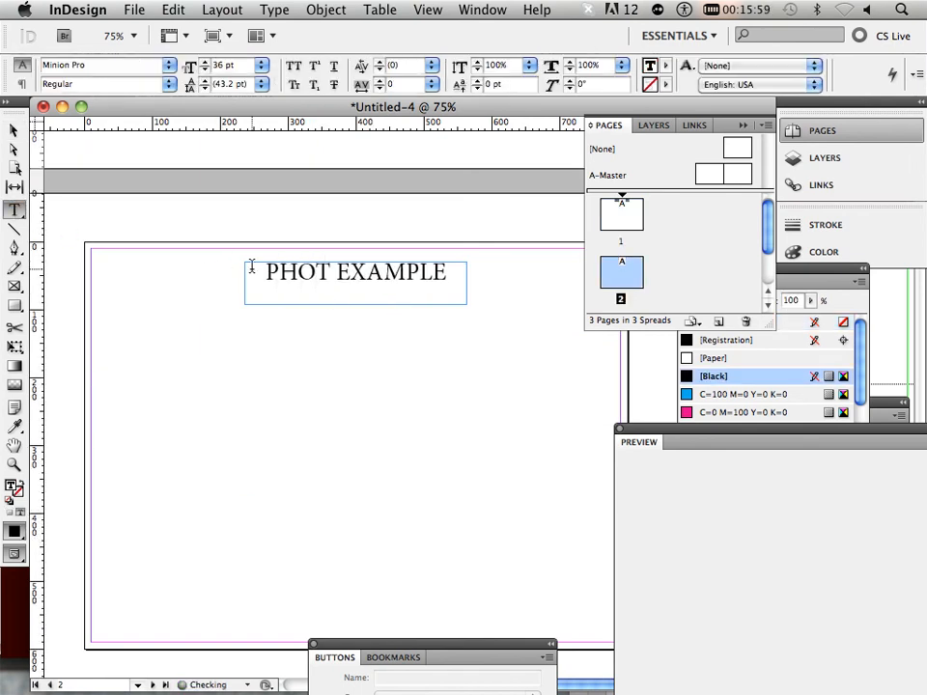
# - Change the heading on page 3 to VIDEO EXAMPLE
pyautogui.scroll(-10, 246, 269)
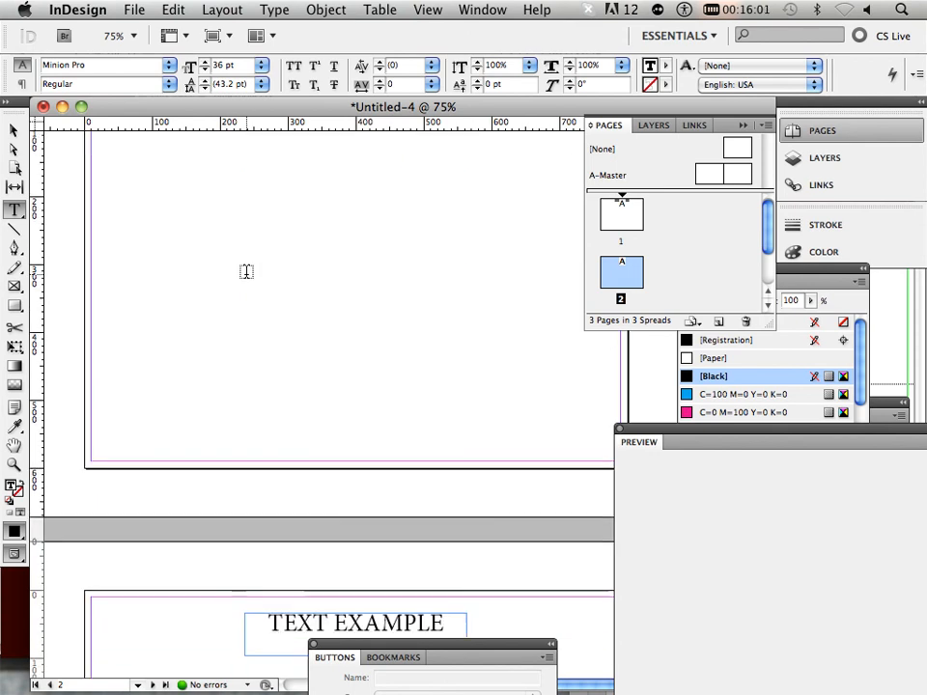
pyautogui.moveTo(329, 263); pyautogui.dragTo(243, 258)
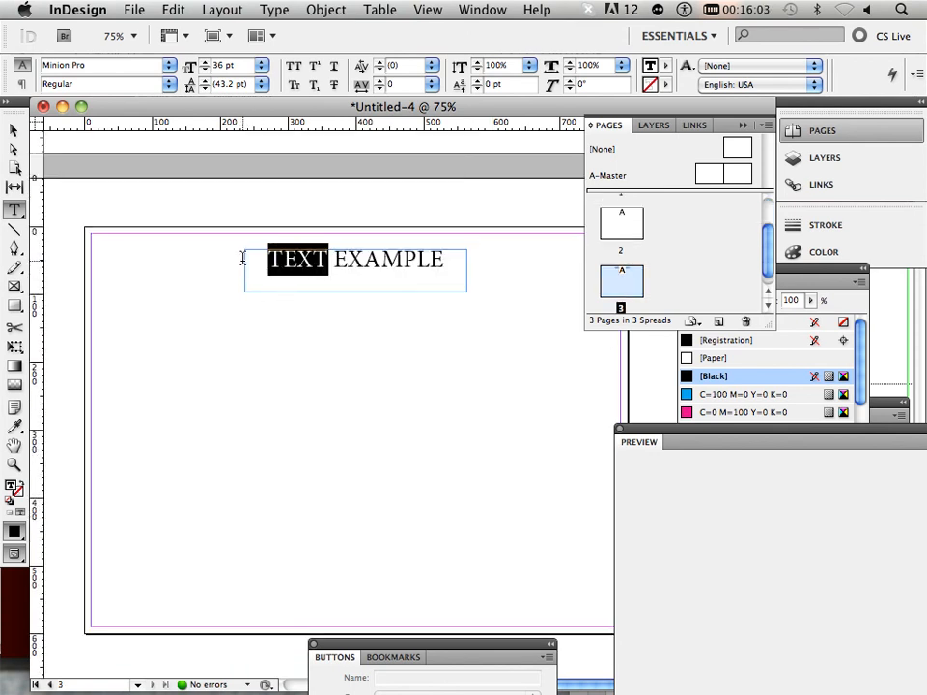
pyautogui.write('VIDEO')
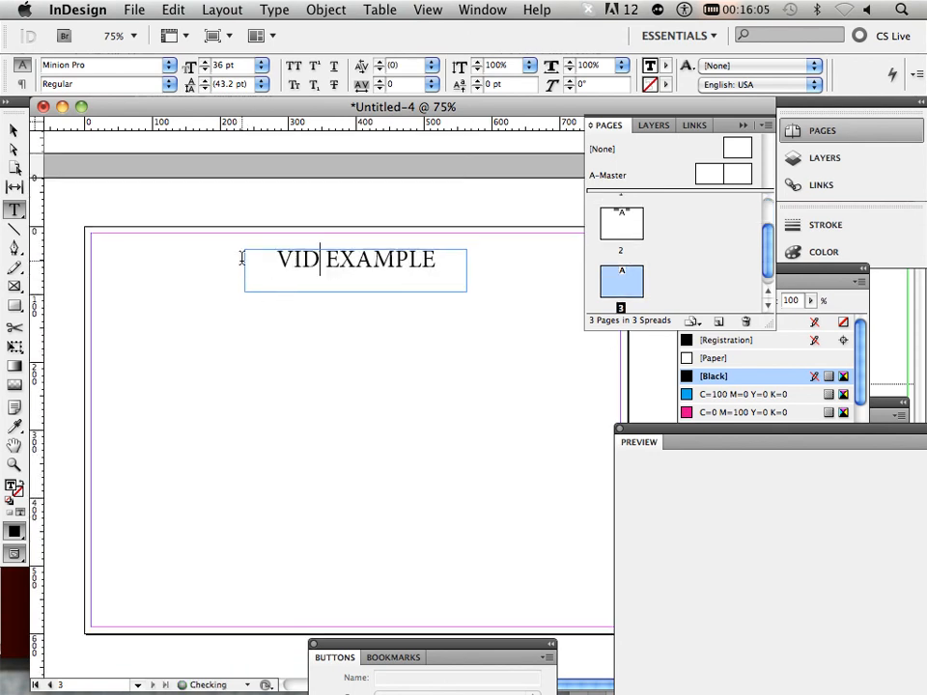
pyautogui.scroll(20, 206, 253)
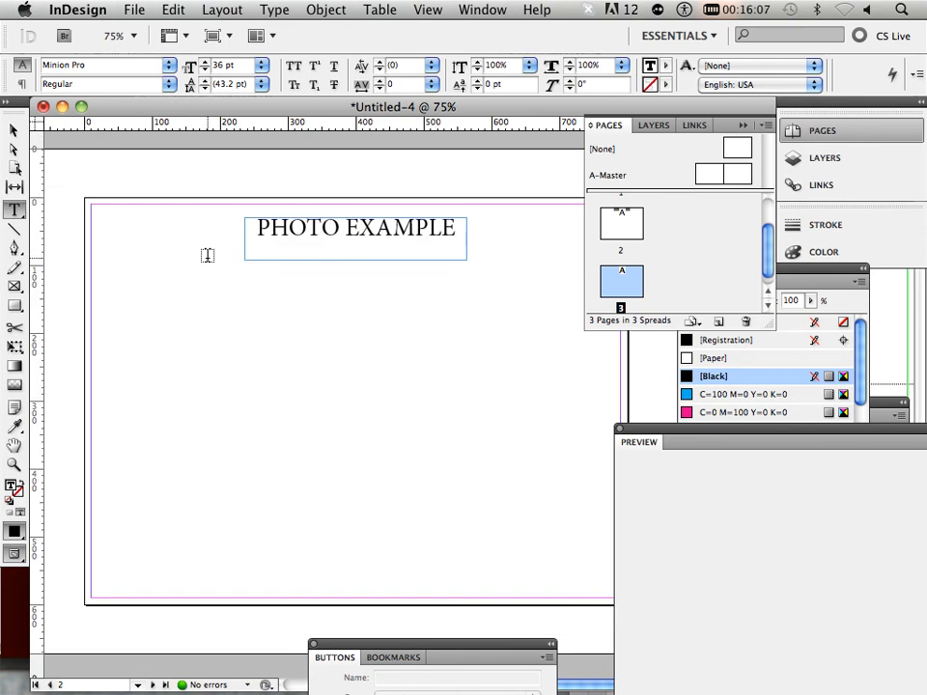